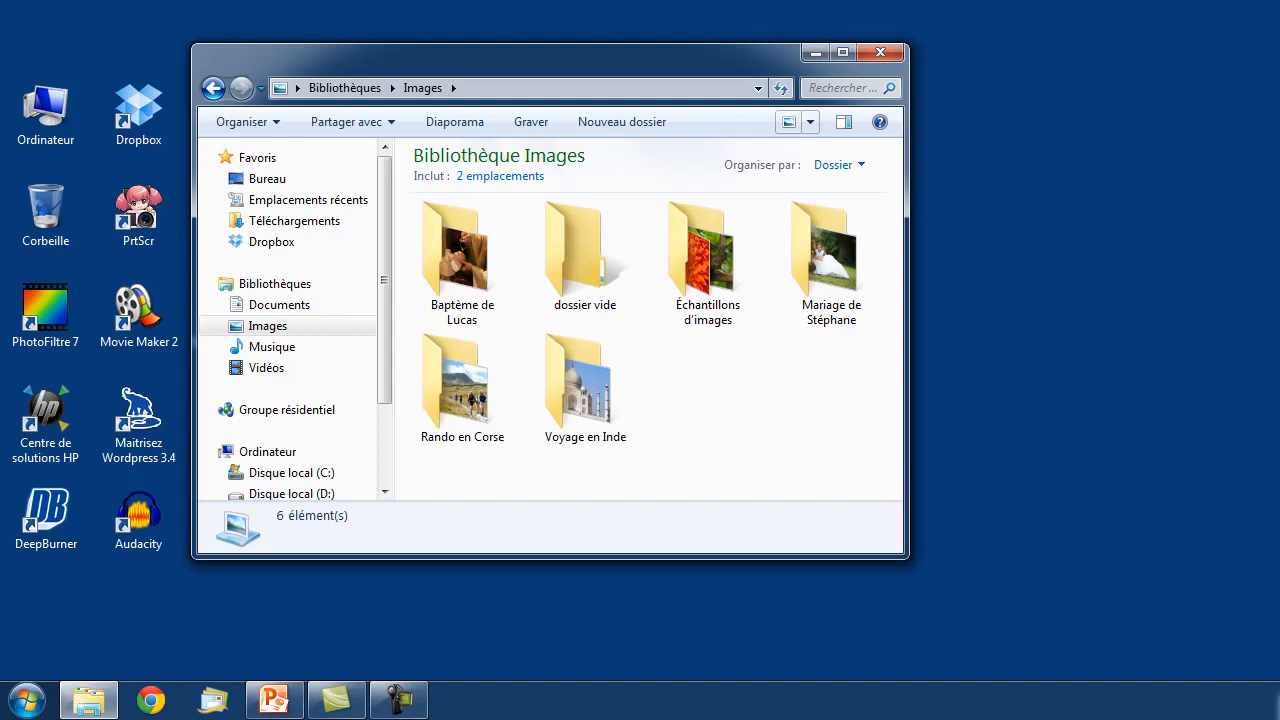
Show the desktop and open the Images library.
{"action": "left_click", "coordinate": [1276, 700]}
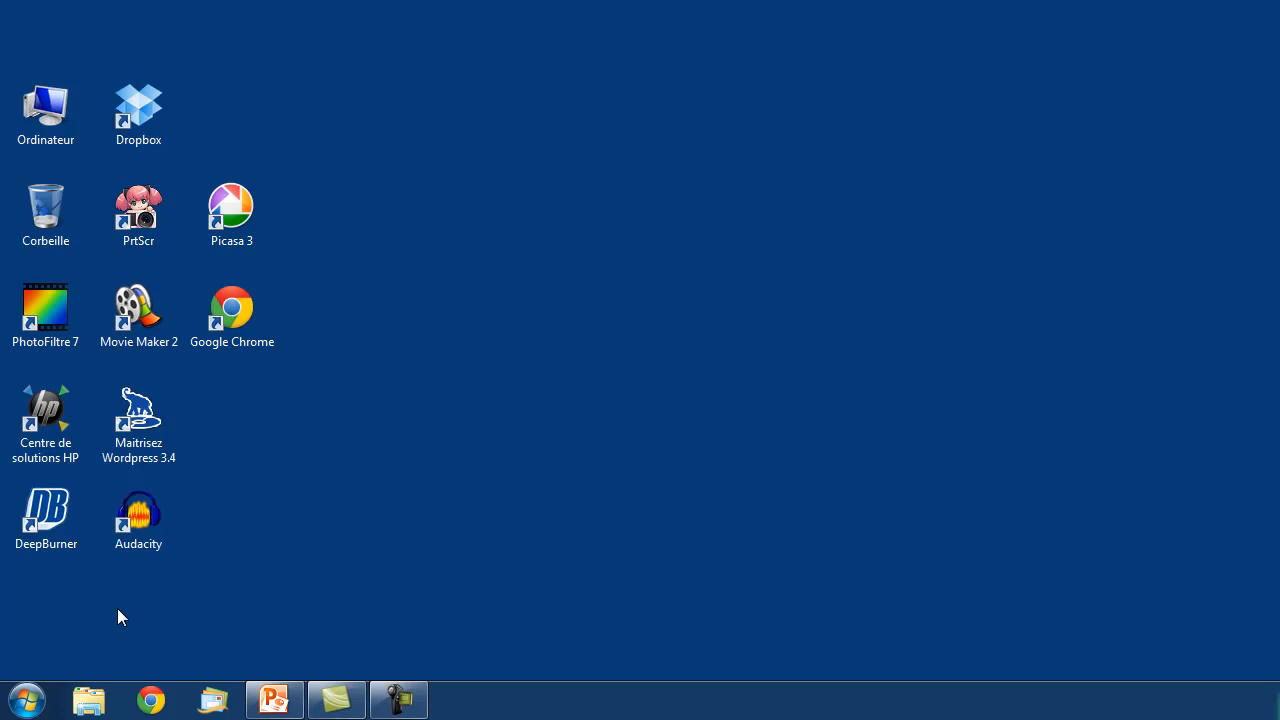
{"action": "left_click", "coordinate": [26, 695]}
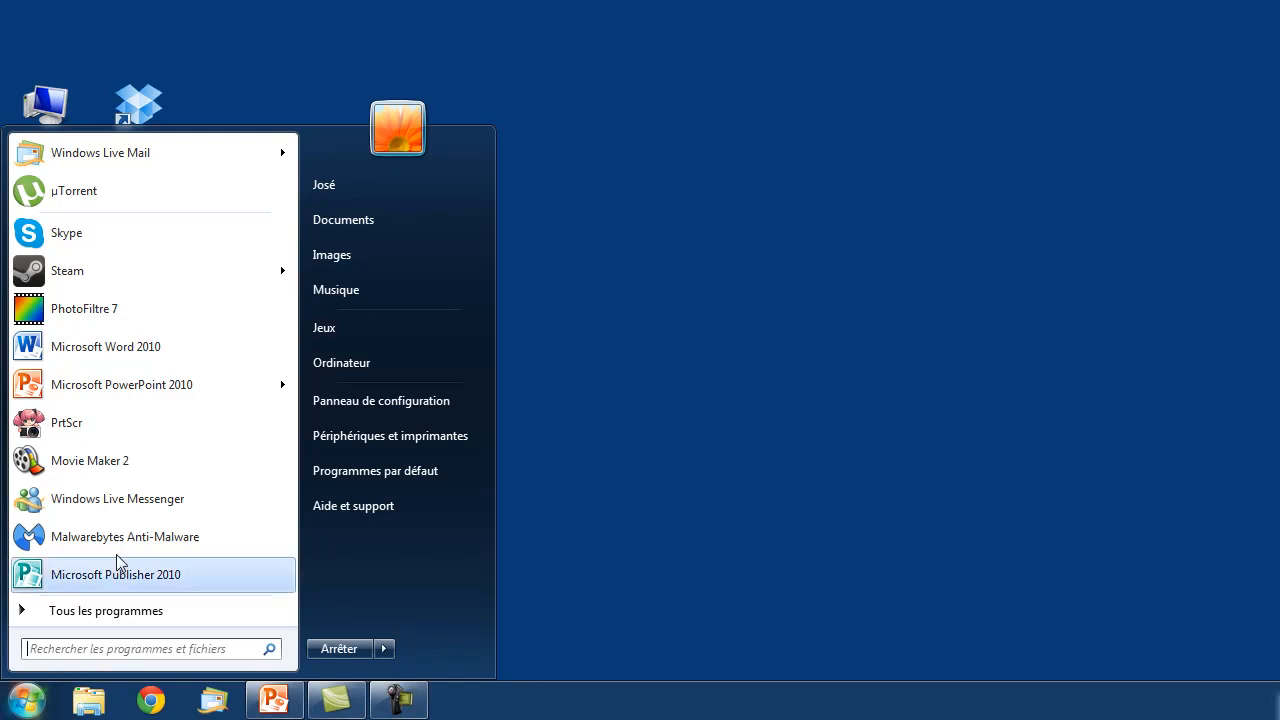
{"action": "left_click", "coordinate": [367, 258]}
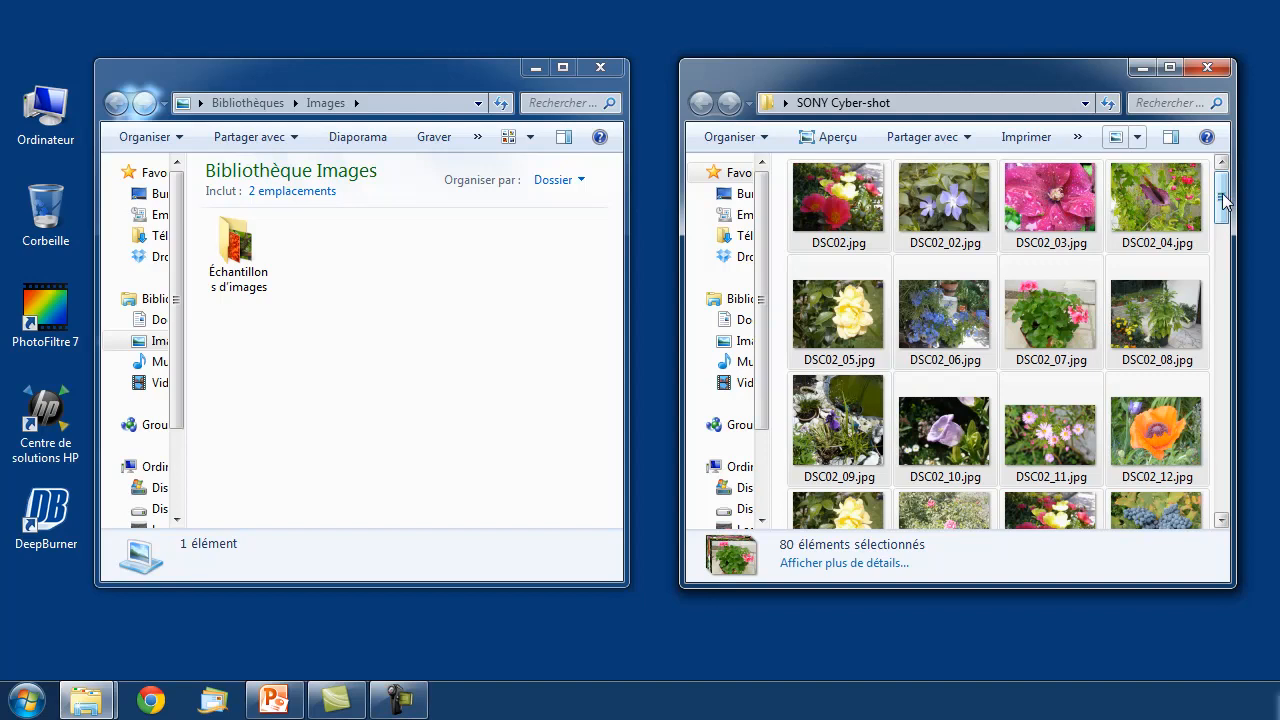
Look through all the photos in the SONY Cyber-shot folder to identify the different subjects they cover.
{"action": "left_click_drag", "start_coordinate": [1224, 200], "coordinate": [1225, 256]}
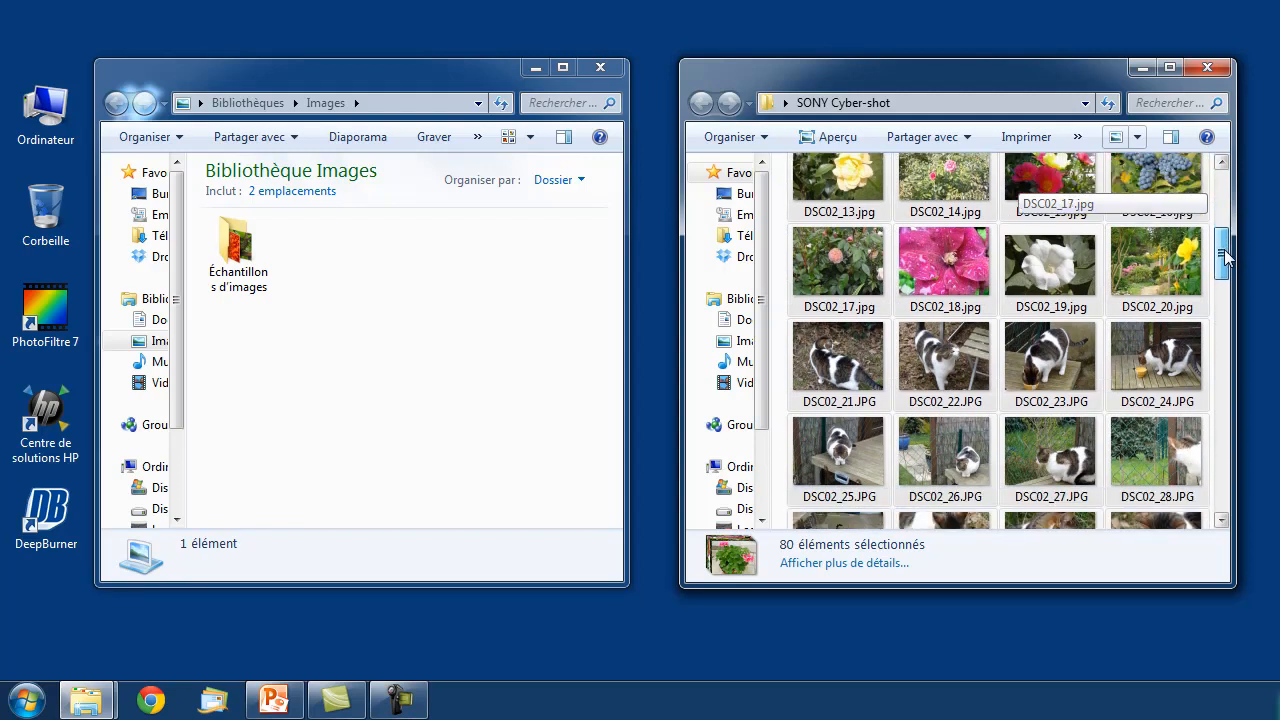
{"action": "left_click_drag", "start_coordinate": [1224, 249], "coordinate": [1226, 298]}
{"action": "left_click_drag", "start_coordinate": [1224, 322], "coordinate": [1224, 340]}
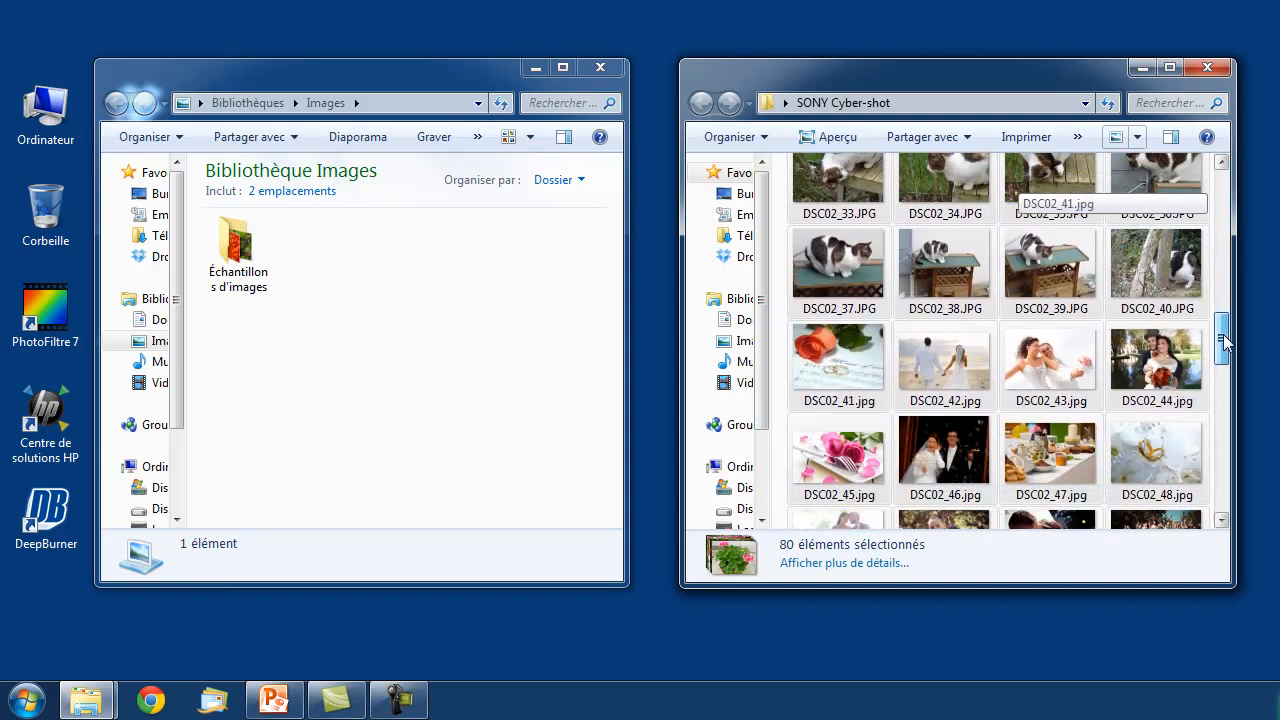
{"action": "left_click_drag", "start_coordinate": [1223, 334], "coordinate": [1227, 402]}
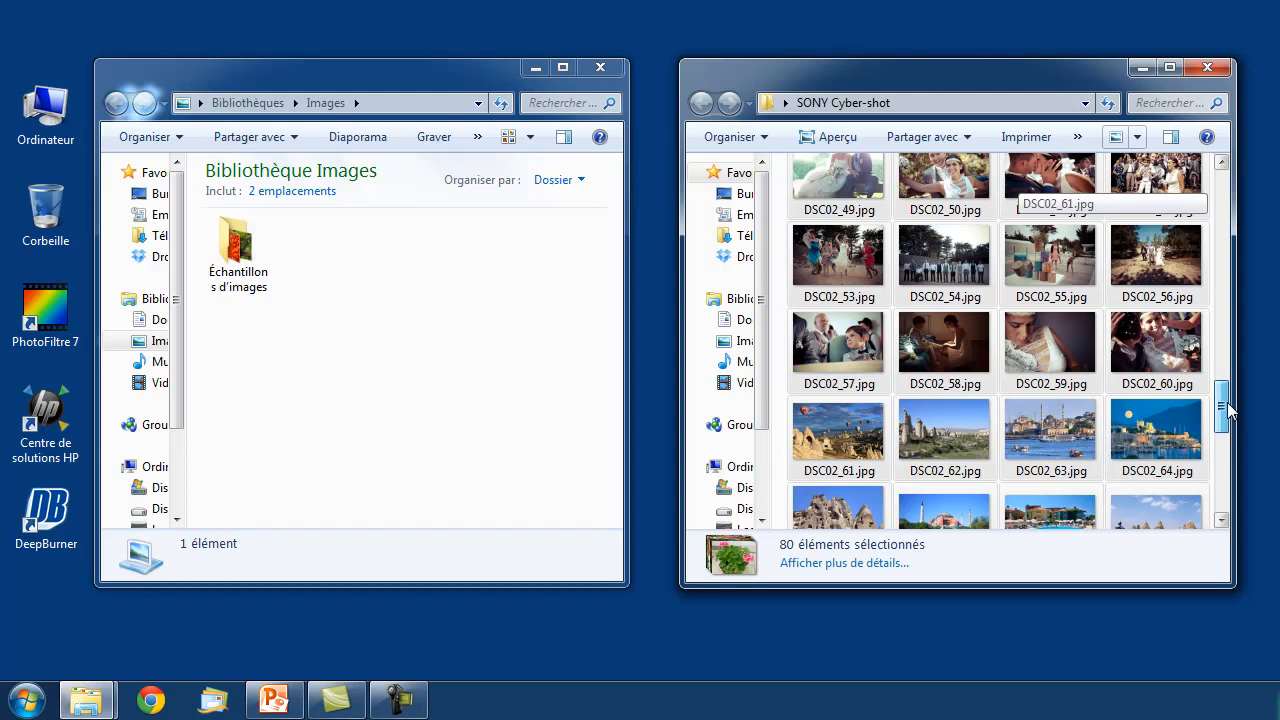
{"action": "left_click_drag", "start_coordinate": [1227, 402], "coordinate": [1227, 488]}
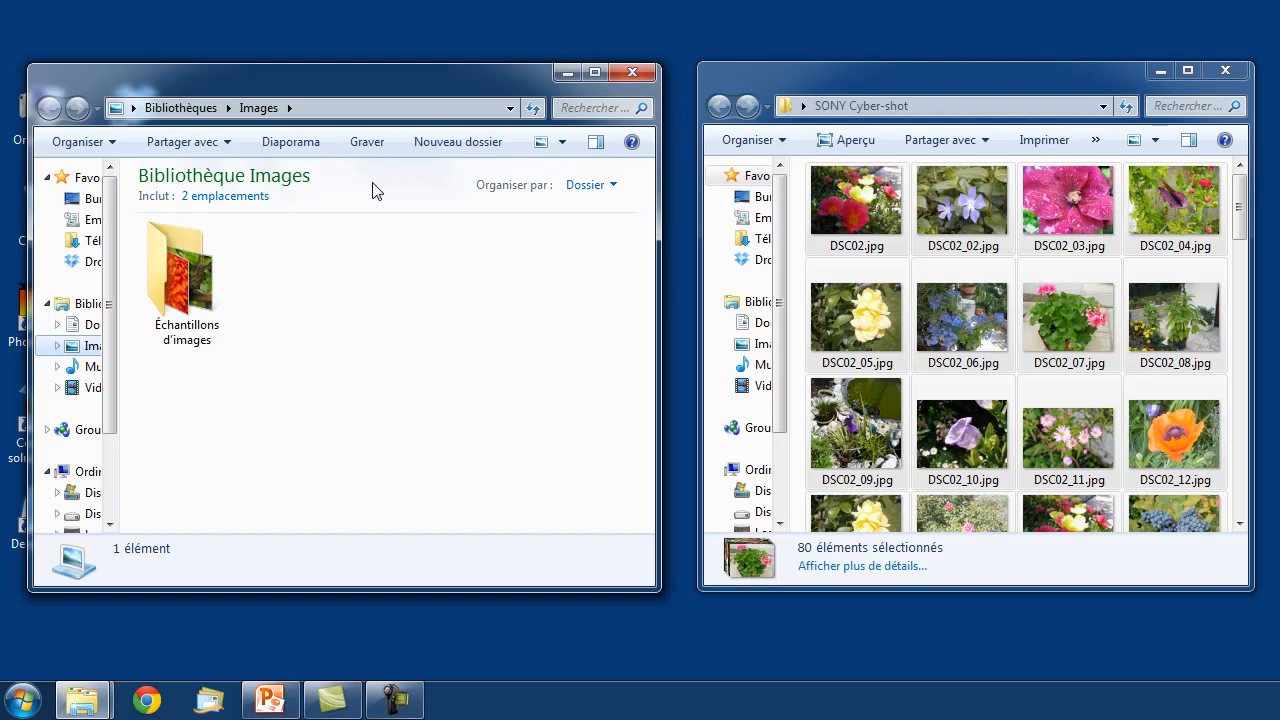
Create a folder named "mon chat Gribouille" in the Images library.
{"action": "left_click", "coordinate": [446, 147]}
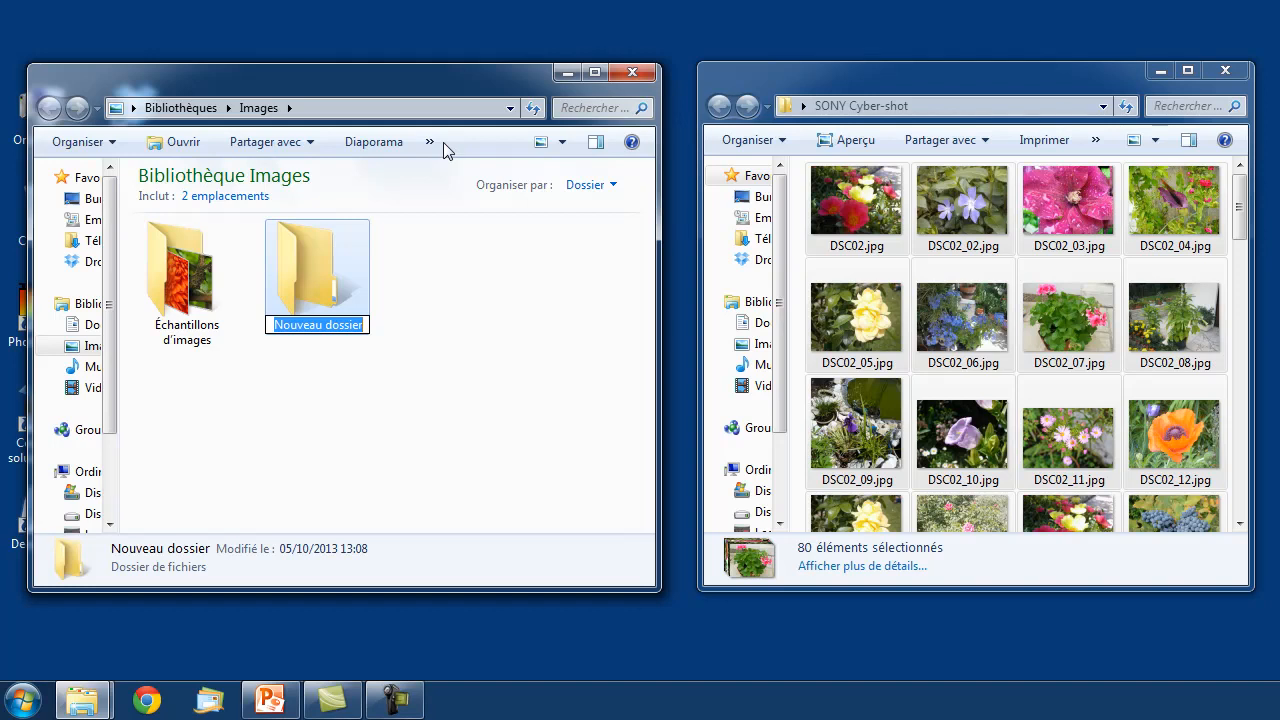
{"action": "type", "text": "m"}
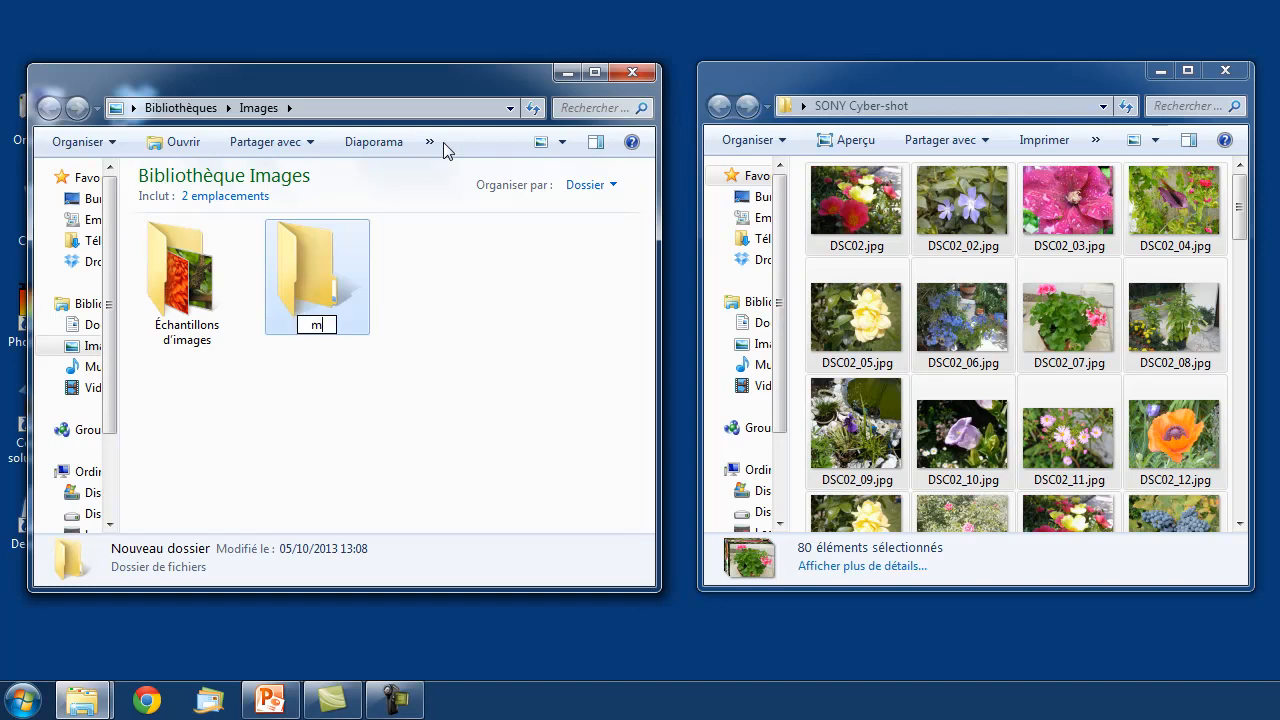
{"action": "type", "text": "on chat"}
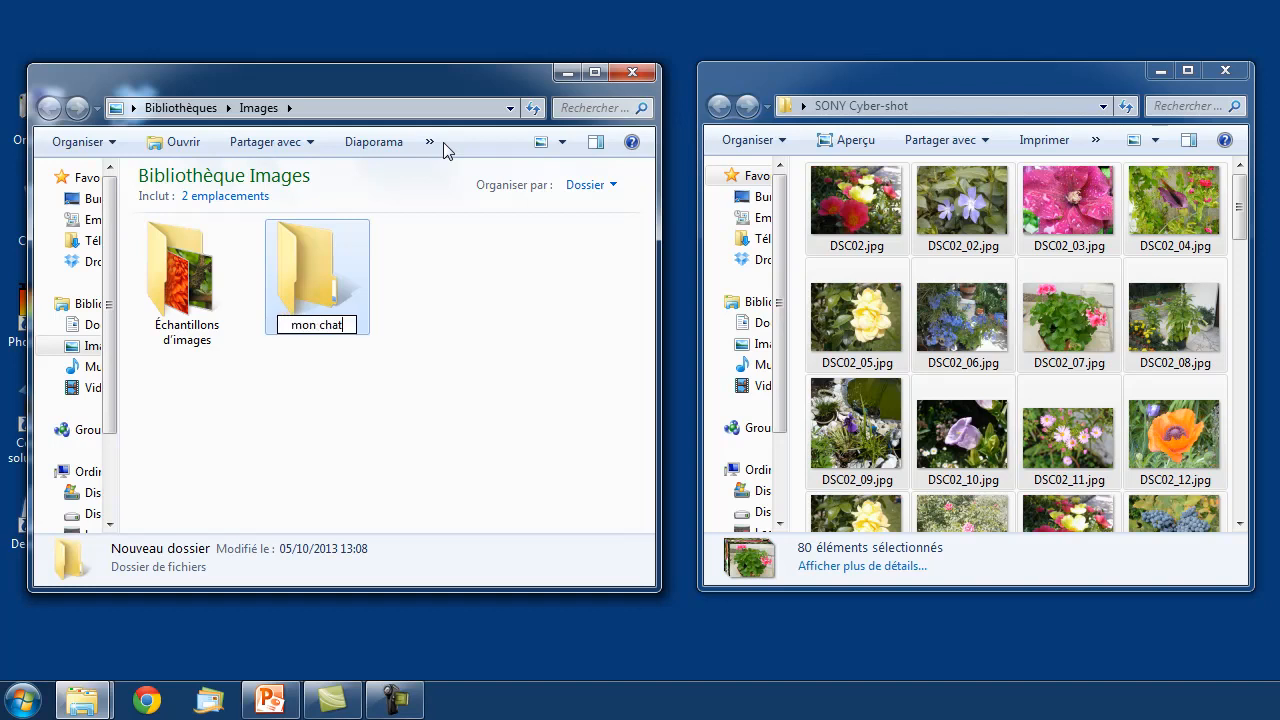
{"action": "type", "text": " Gribouille"}
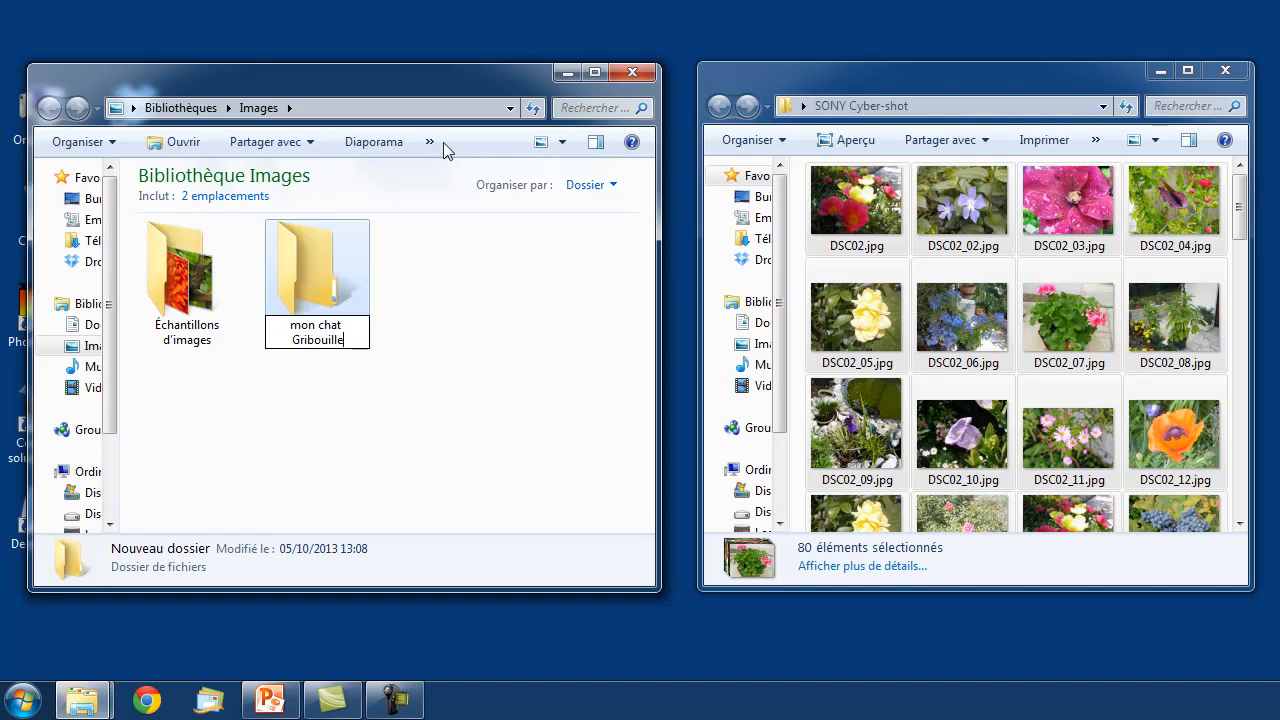
{"action": "left_click", "coordinate": [432, 318]}
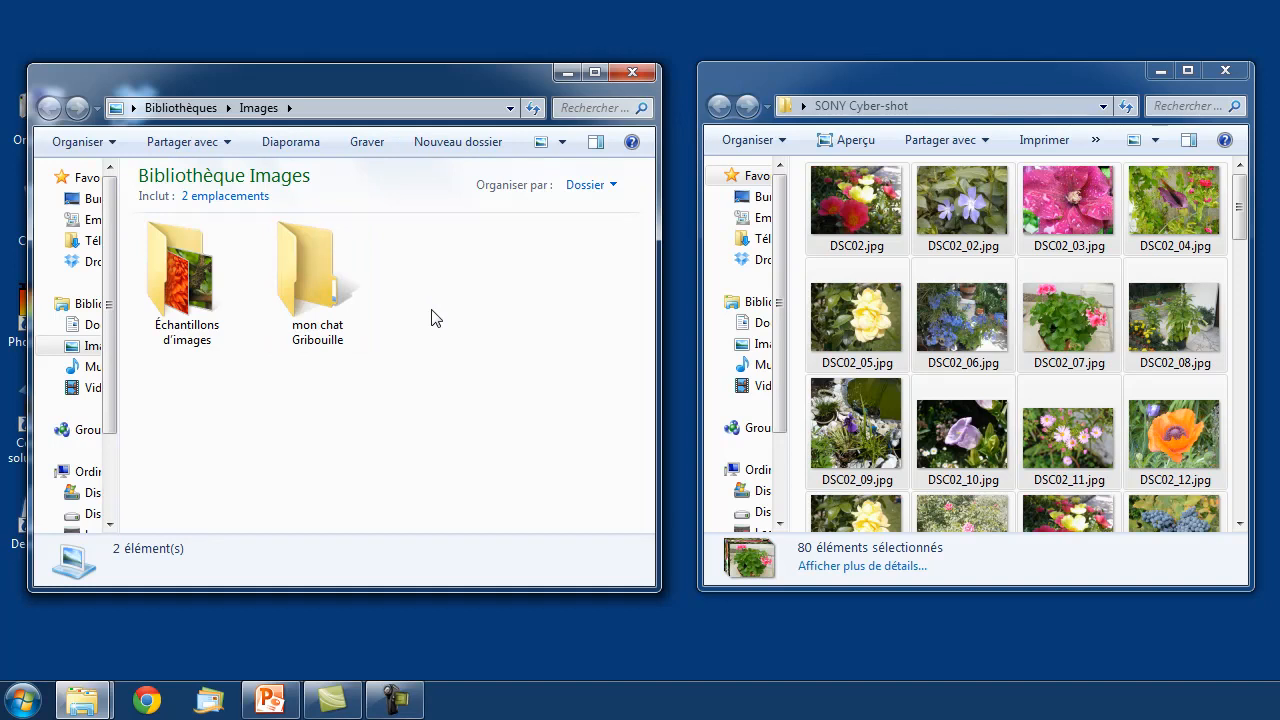
Create a folder named "voyage en Turquie" in the Images library.
{"action": "left_click", "coordinate": [458, 142]}
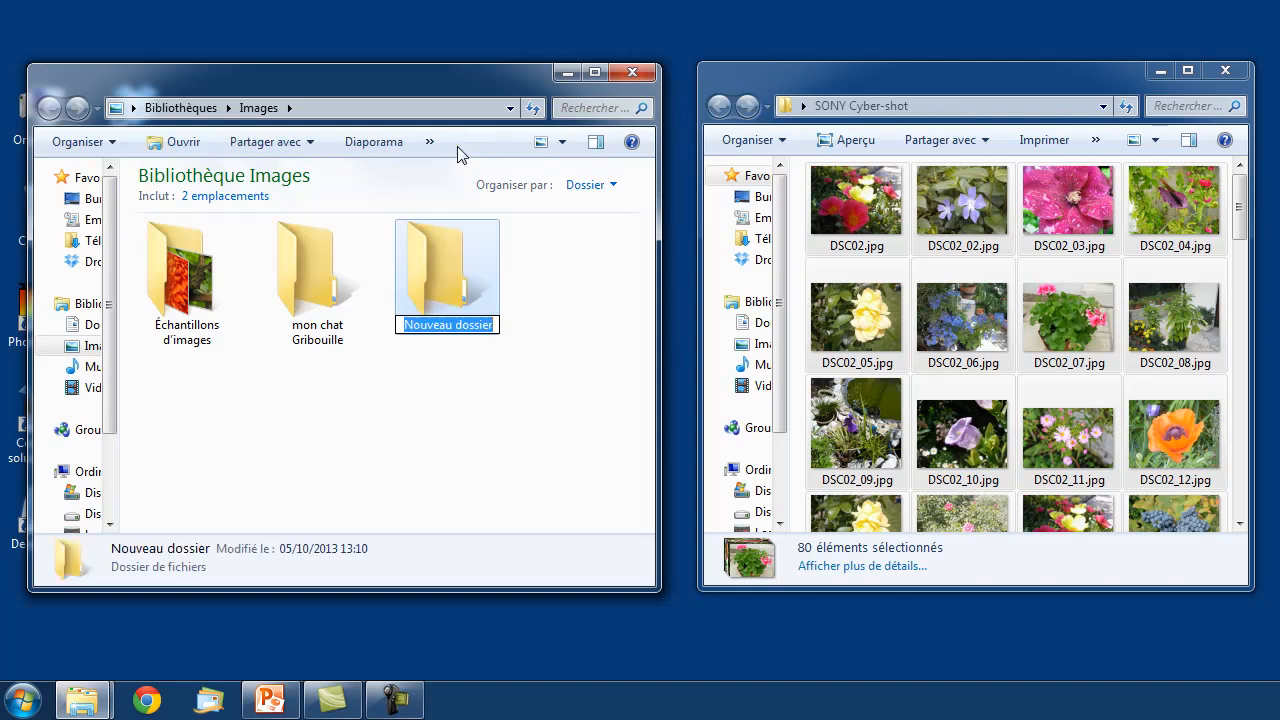
{"action": "type", "text": "vo"}
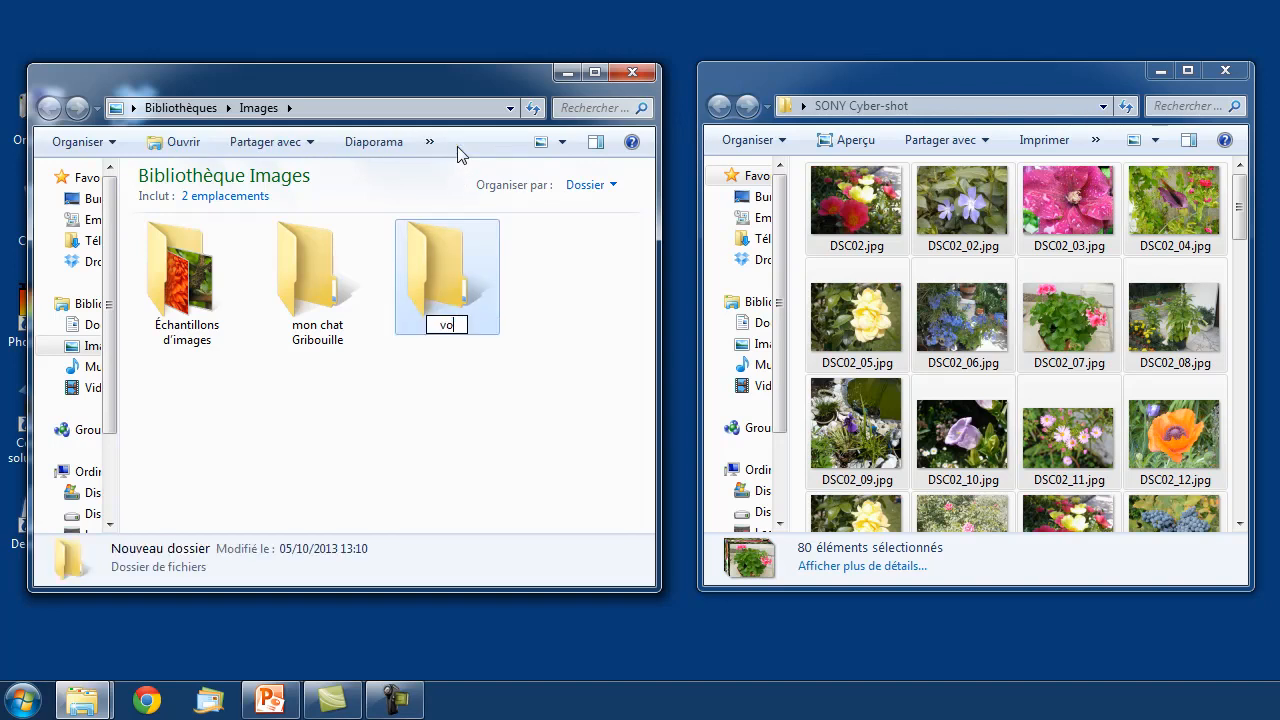
{"action": "type", "text": "yage en "}
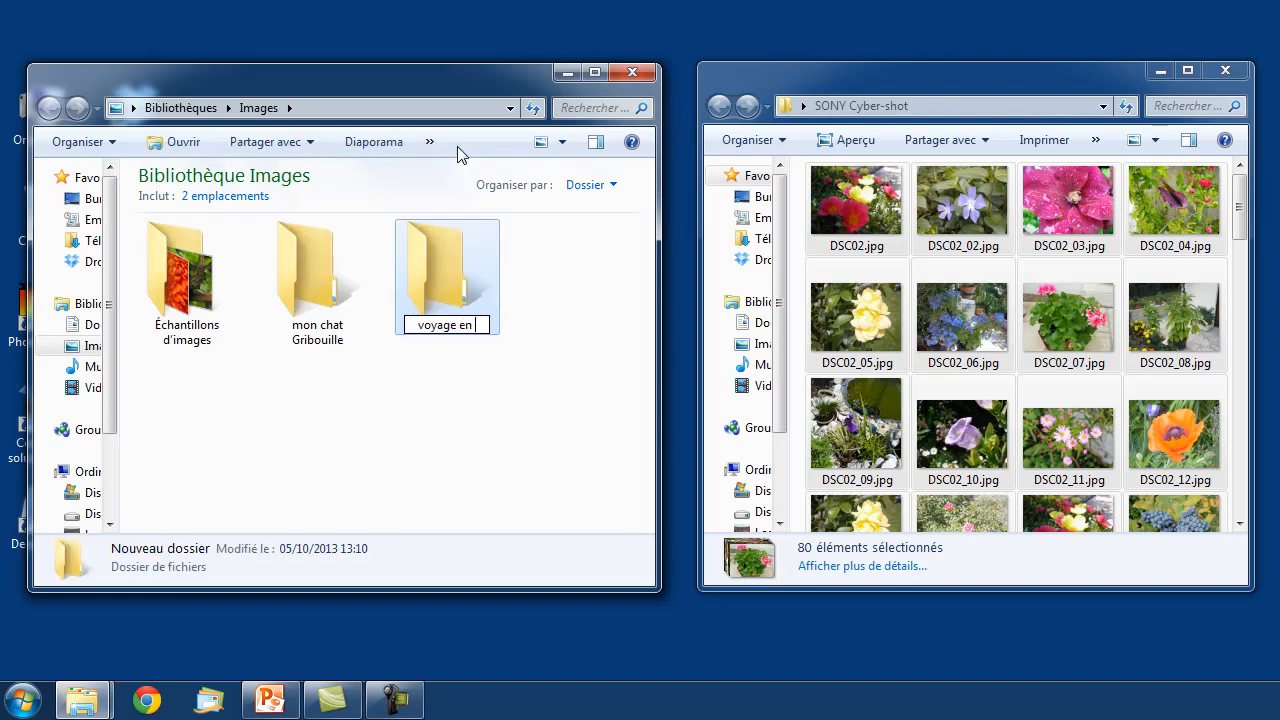
{"action": "type", "text": "Turquie"}
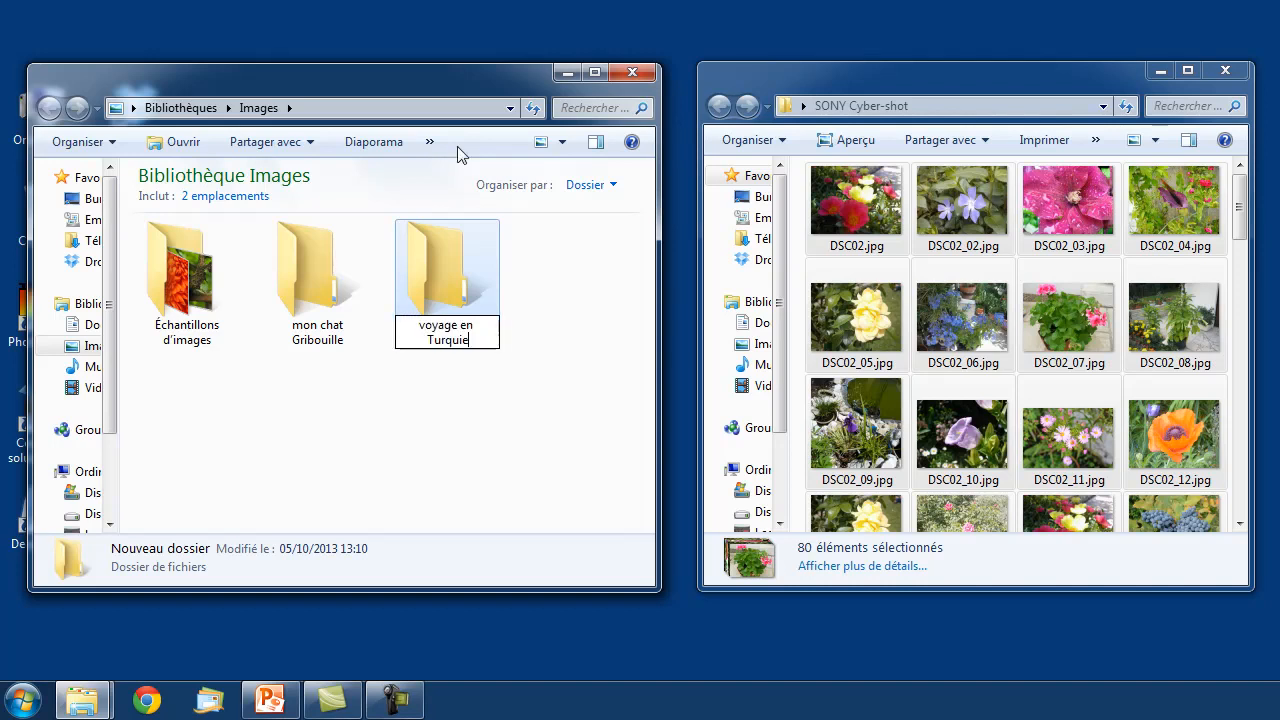
{"action": "left_click", "coordinate": [534, 274]}
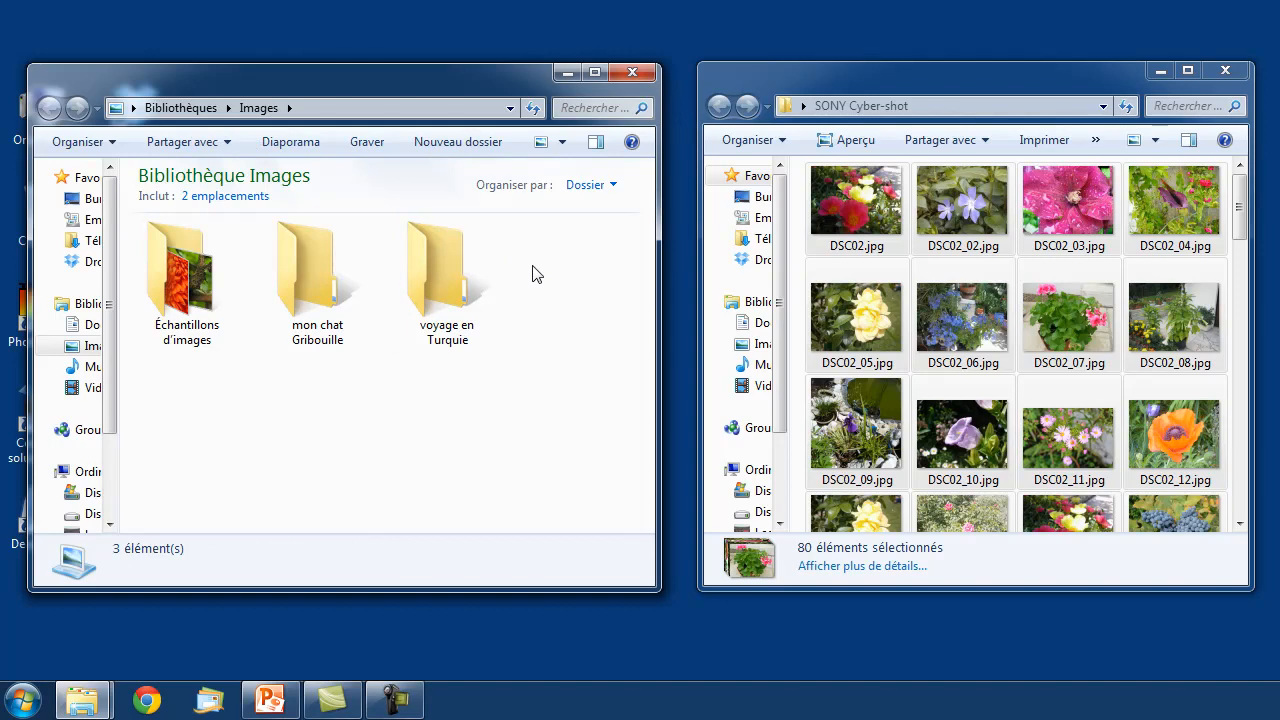
Create a folder in the Images library named "mariage de" followed by the groom's first name.
{"action": "left_click", "coordinate": [476, 142]}
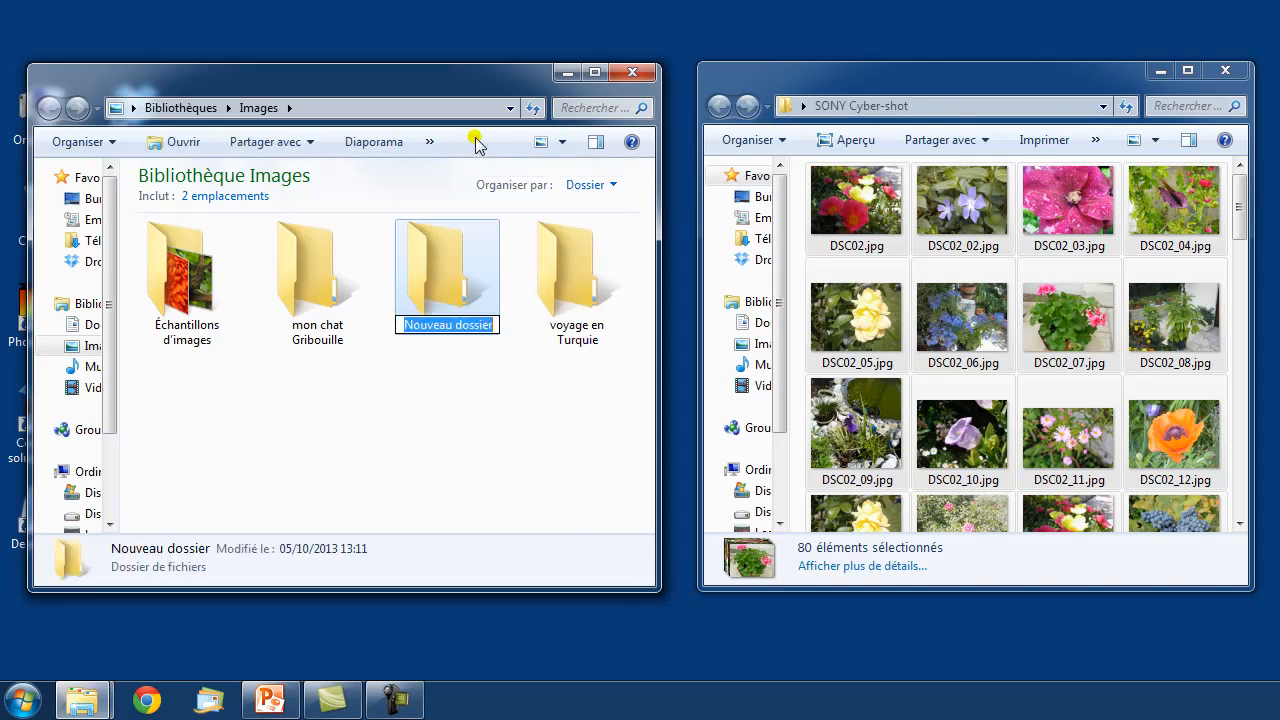
{"action": "type", "text": "maria"}
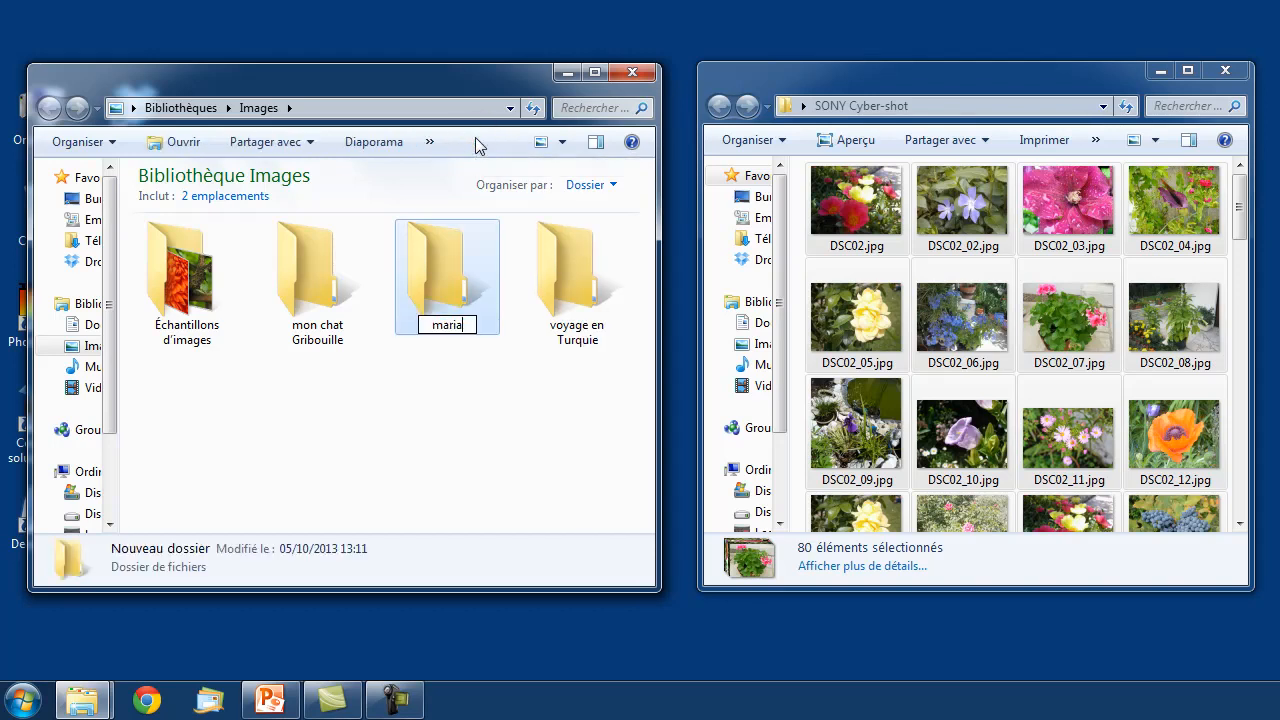
{"action": "type", "text": "ge de Paul"}
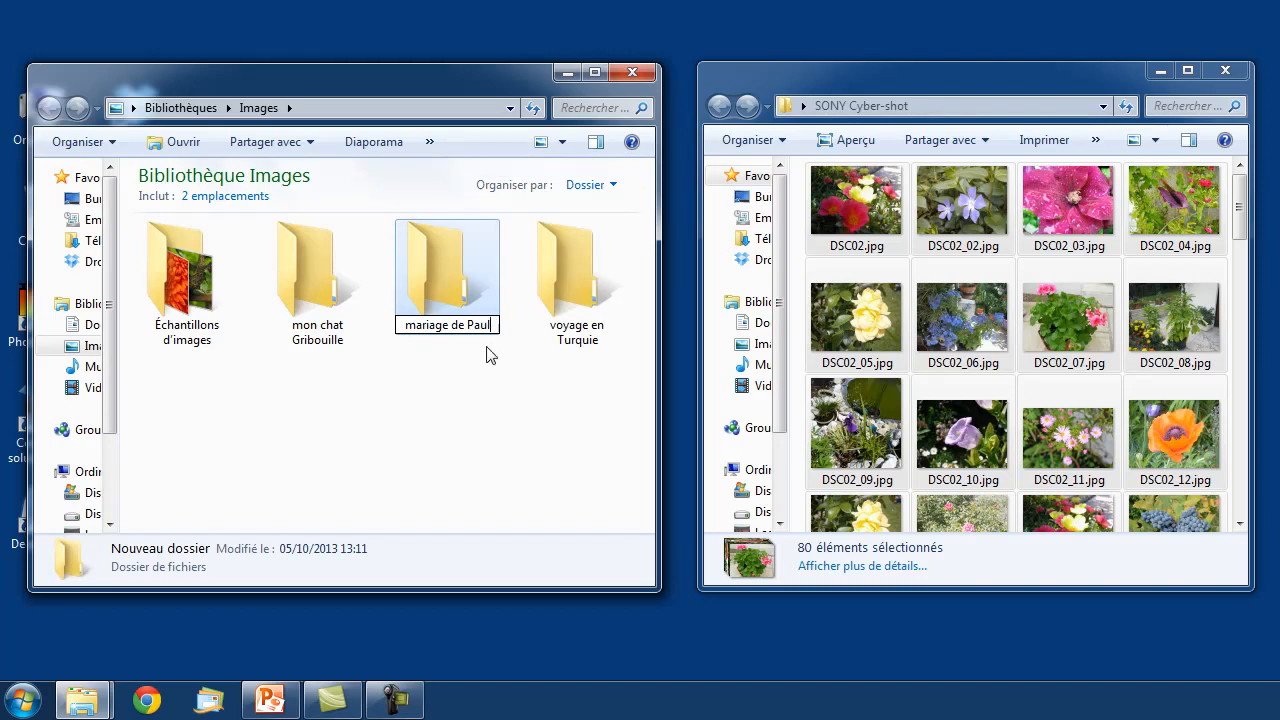
{"action": "left_click", "coordinate": [490, 377]}
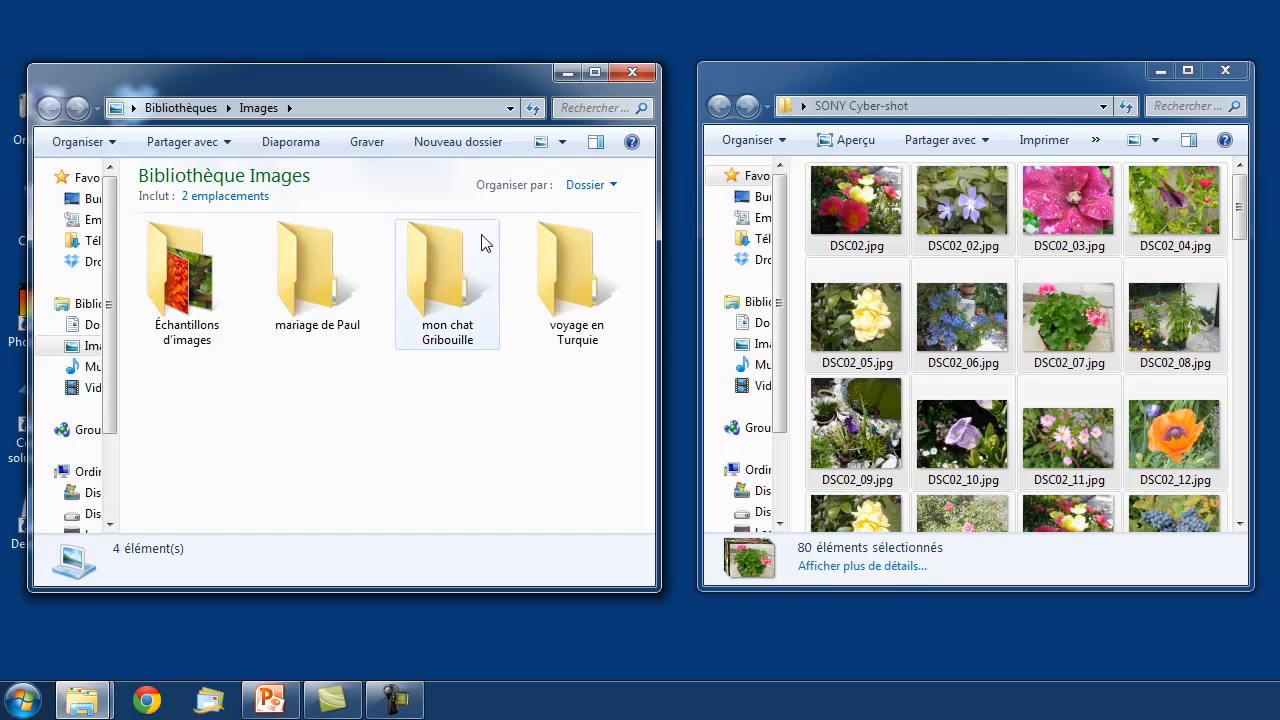
Create another folder in the Images library with its default name and rename it "fleurs de mon jardin".
{"action": "left_click", "coordinate": [470, 145]}
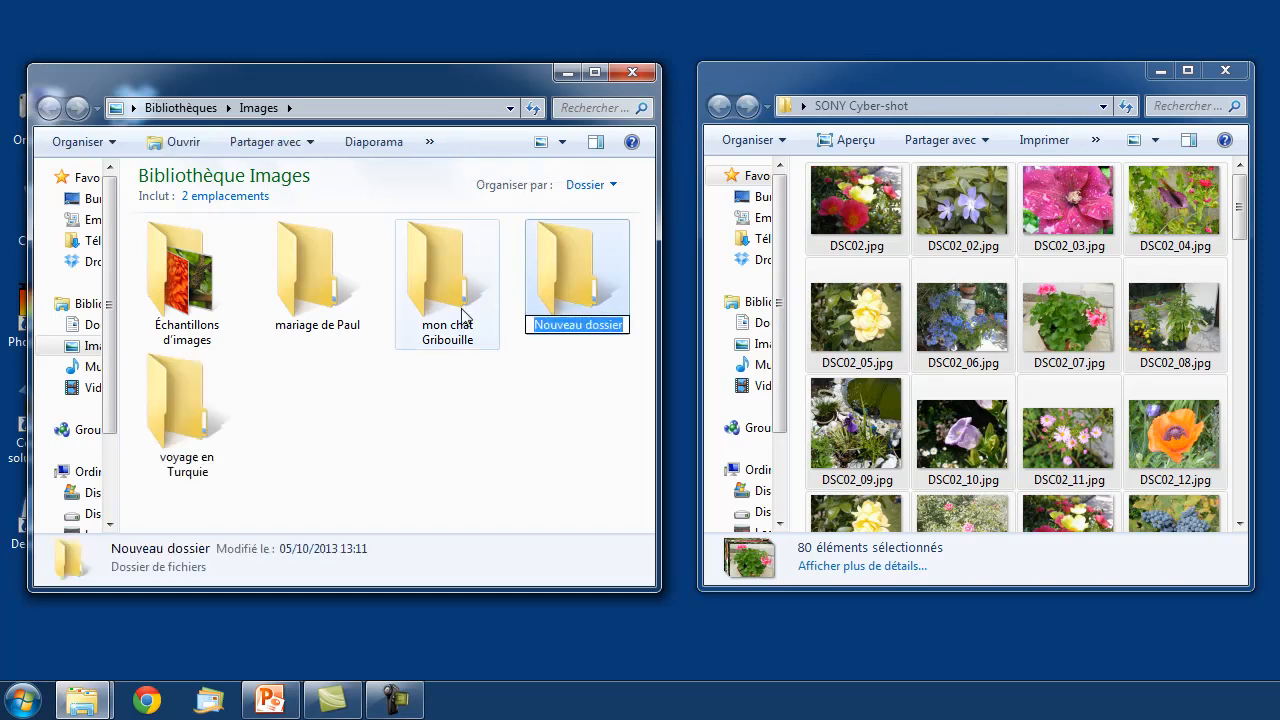
{"action": "left_click", "coordinate": [572, 370]}
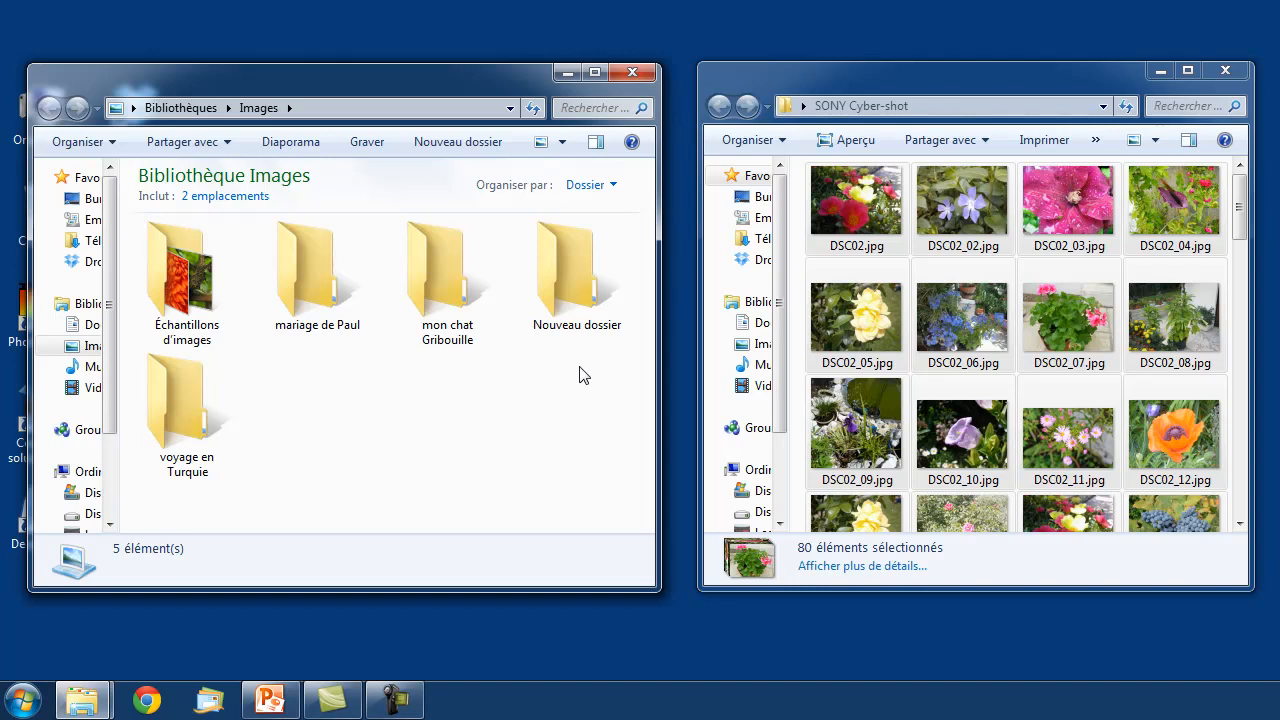
{"action": "left_click", "coordinate": [585, 293]}
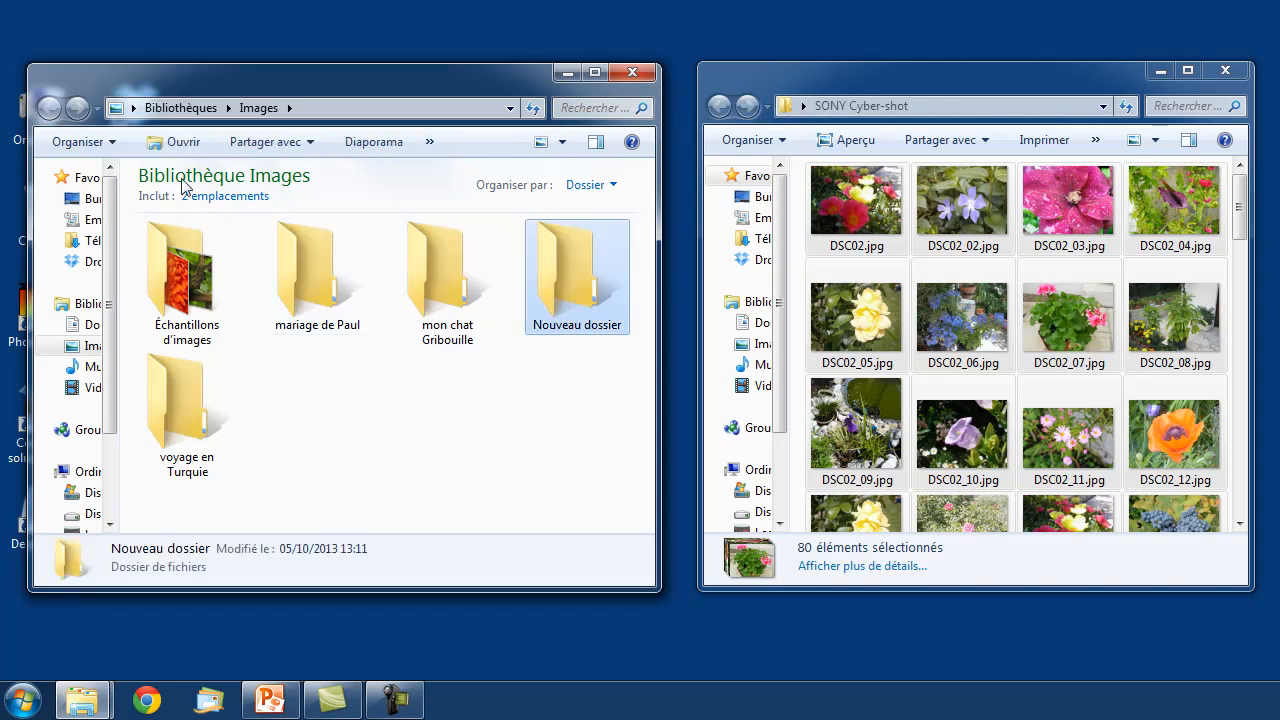
{"action": "left_click", "coordinate": [104, 156]}
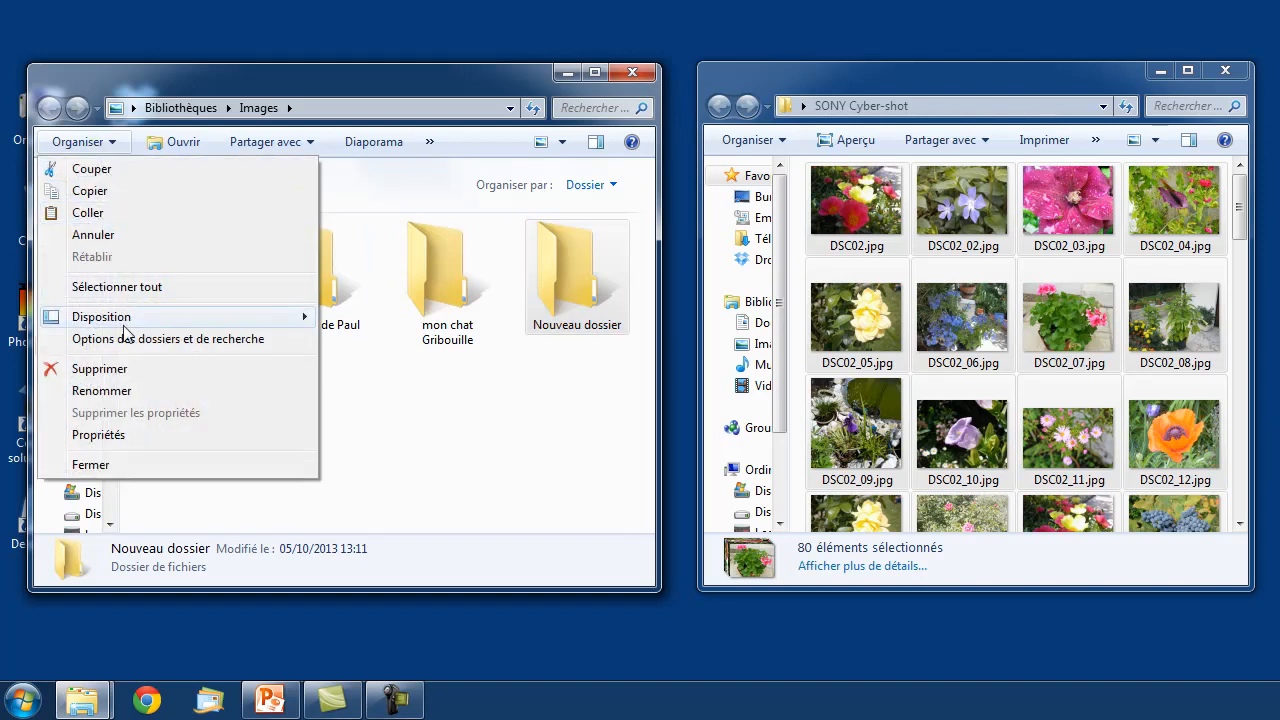
{"action": "left_click", "coordinate": [153, 393]}
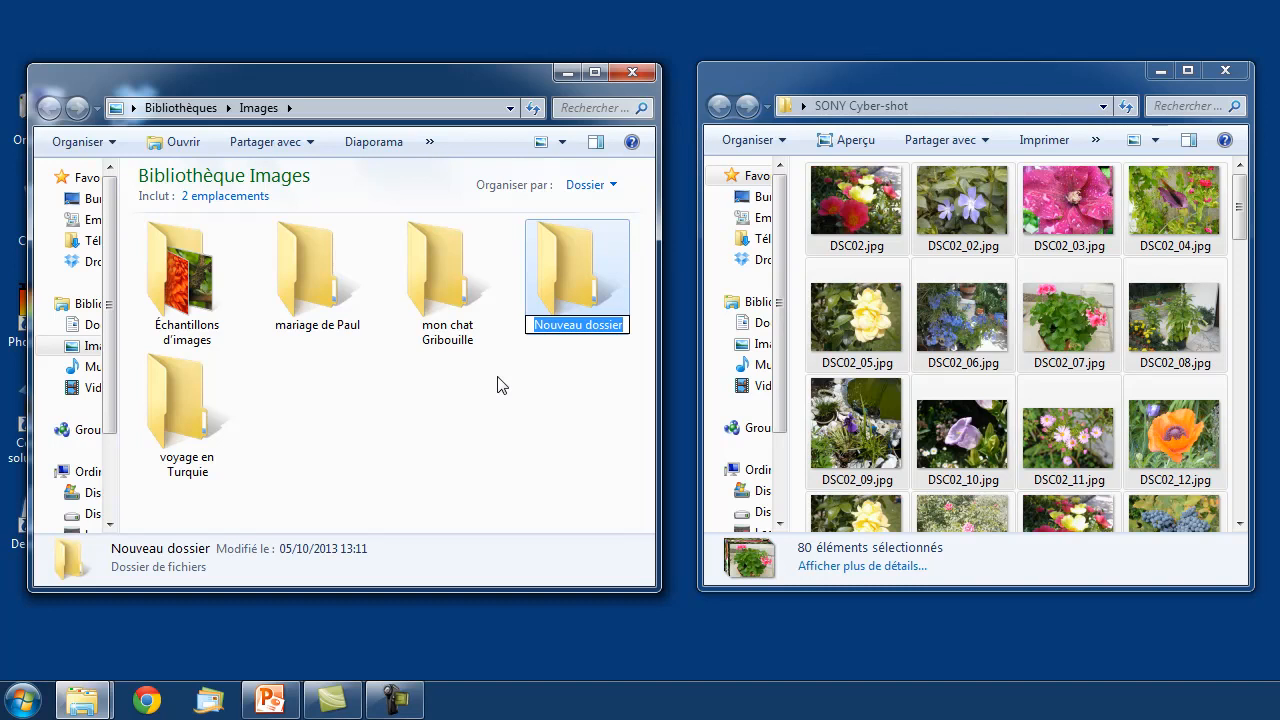
{"action": "type", "text": "fl"}
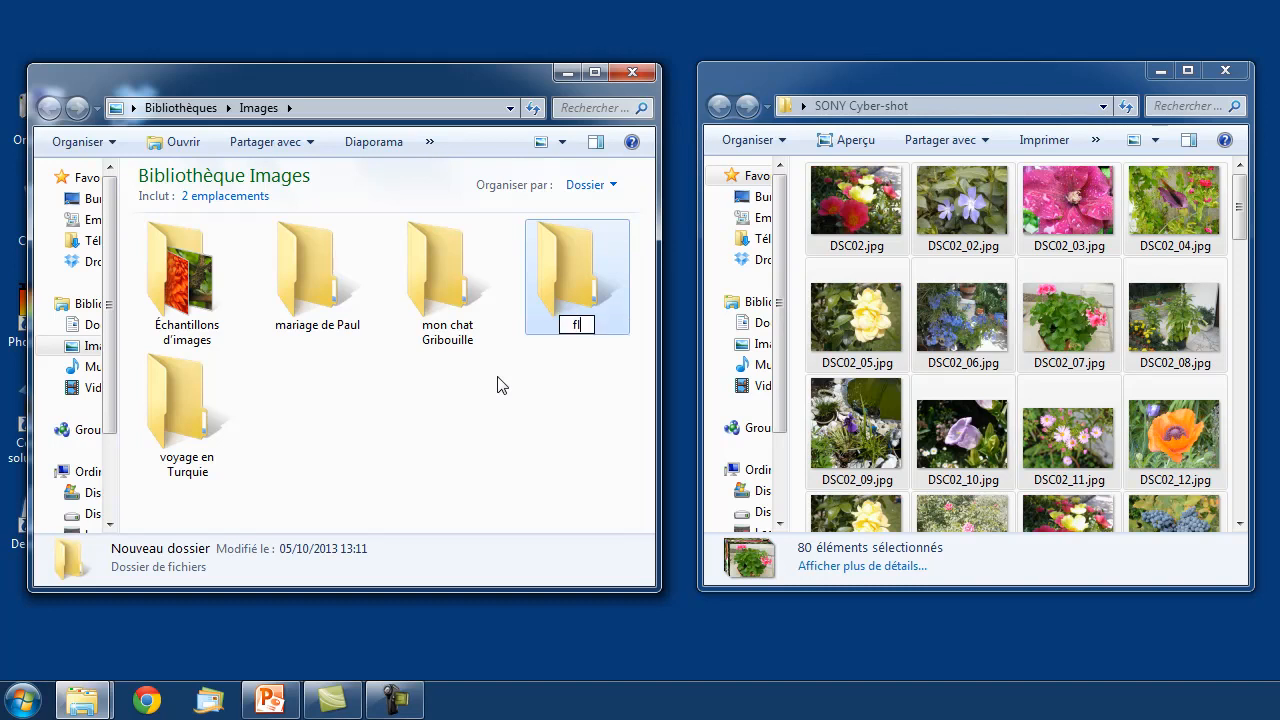
{"action": "type", "text": "eurs de m"}
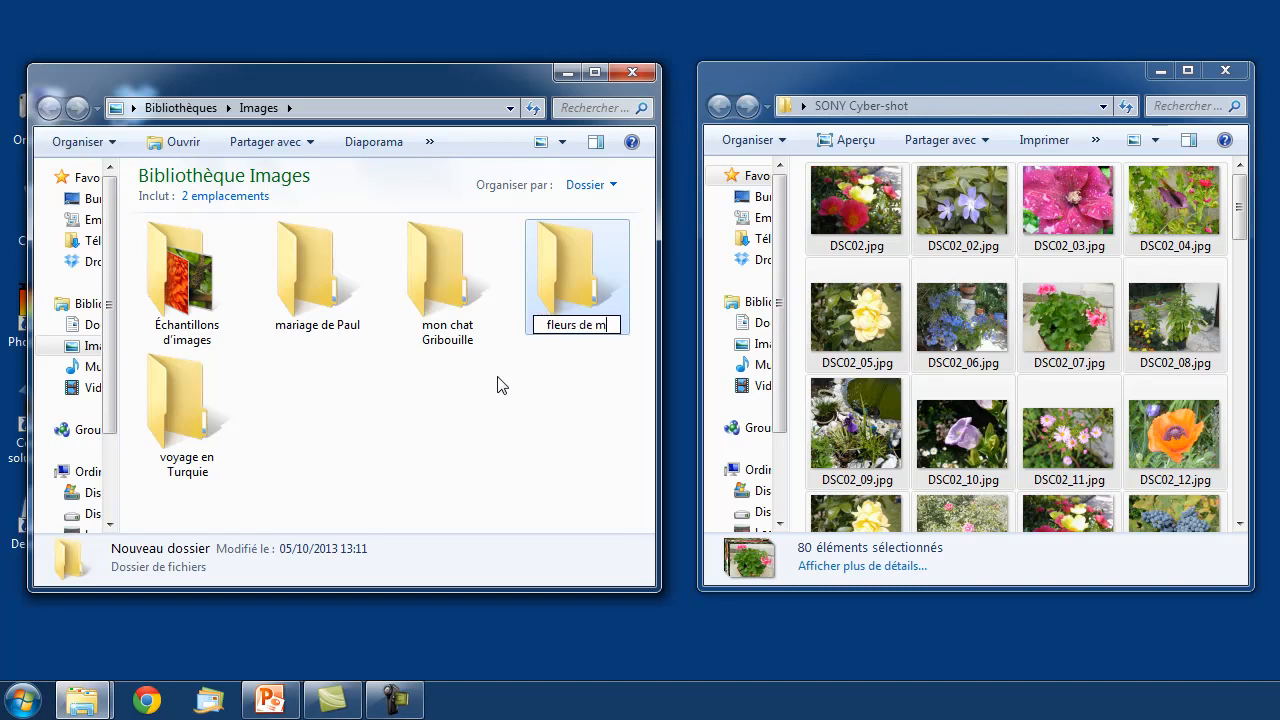
{"action": "type", "text": "on jardin"}
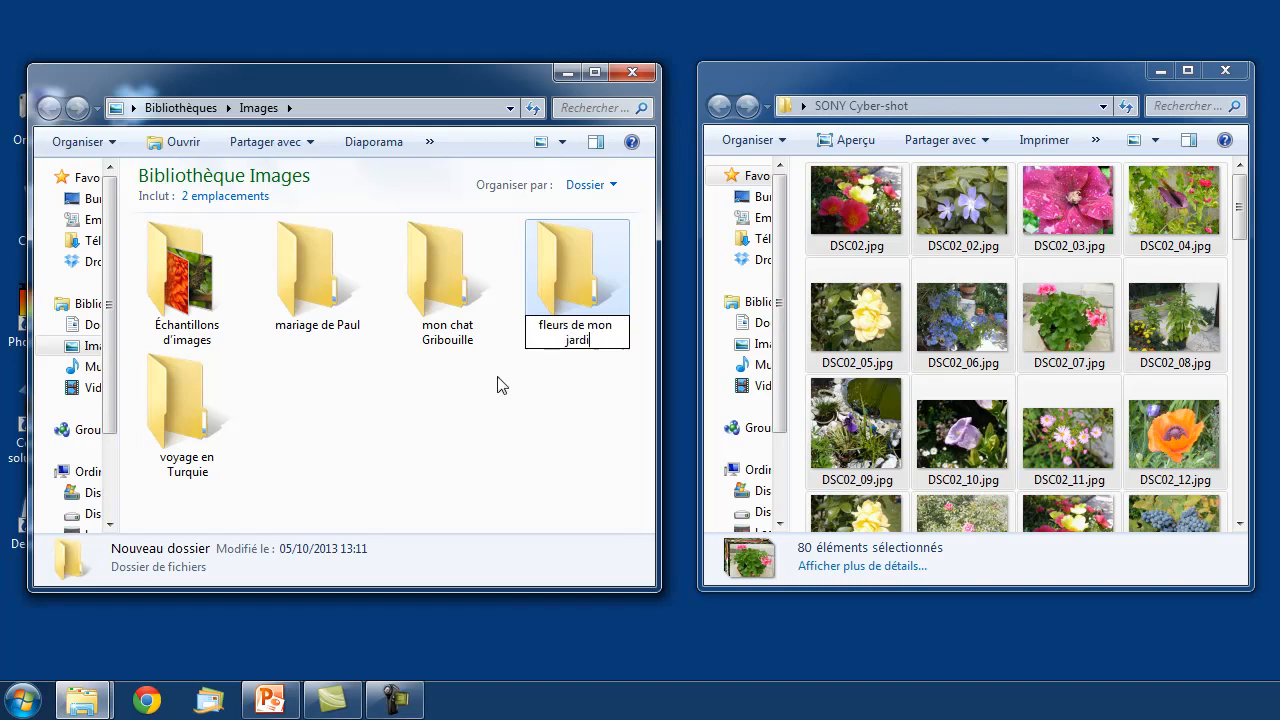
{"action": "left_click", "coordinate": [591, 424]}
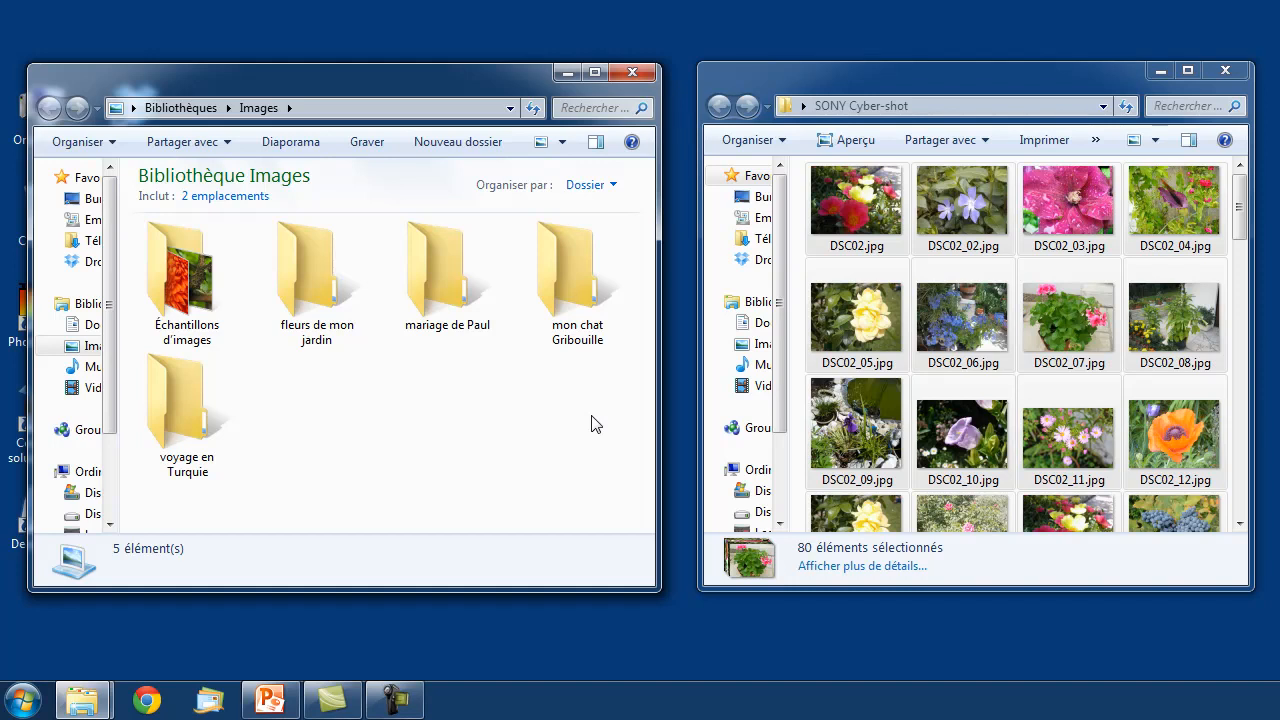
Open the wedding folder to check its contents and return to the Images library.
{"action": "double_click", "coordinate": [466, 300]}
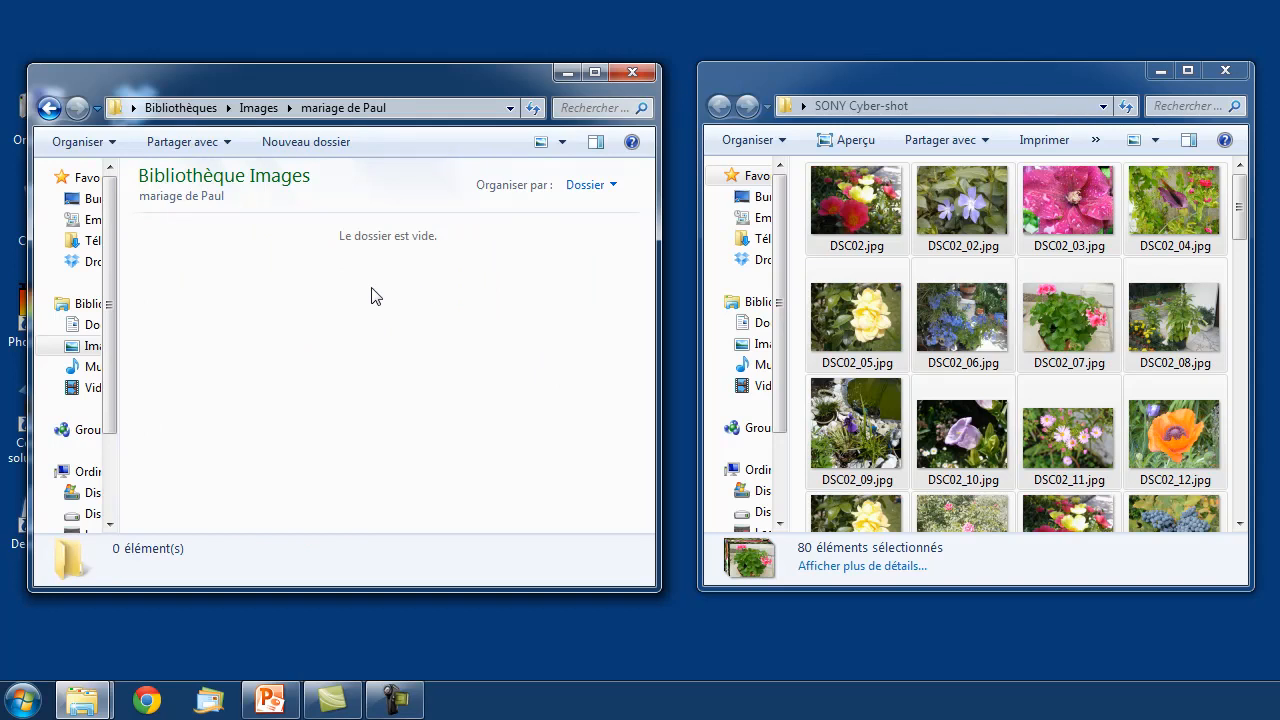
{"action": "left_click", "coordinate": [47, 108]}
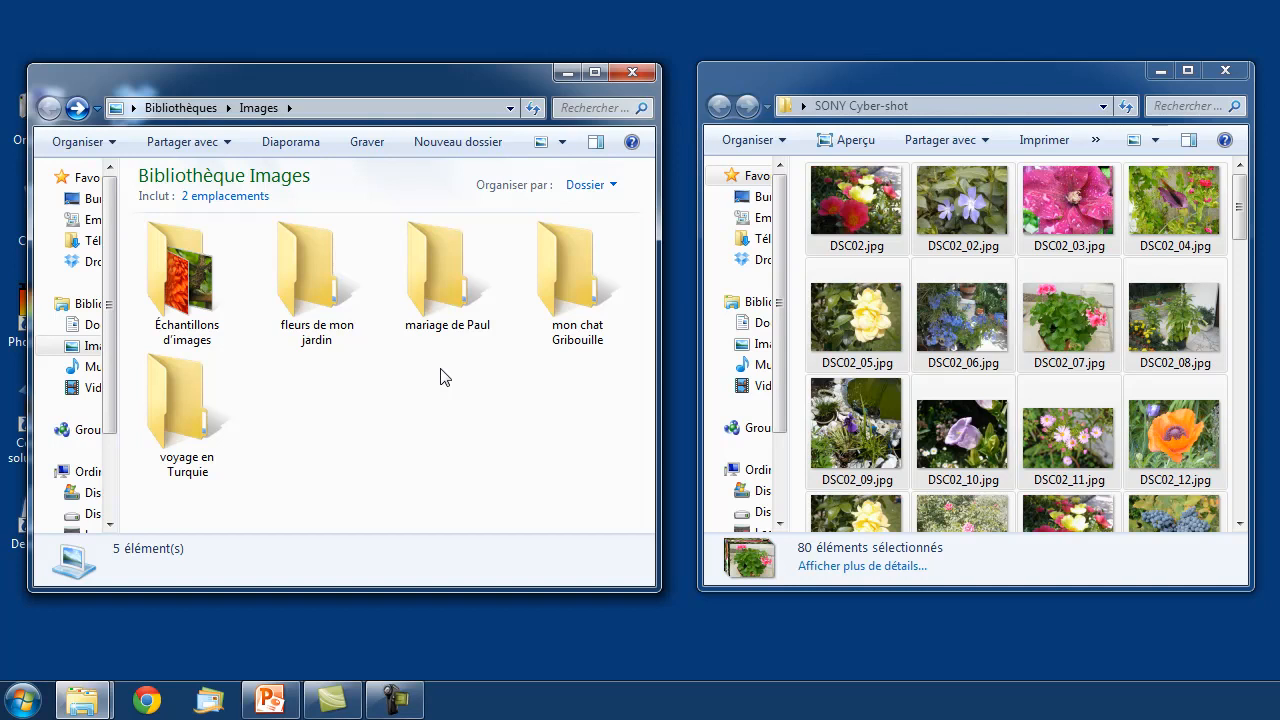
Select the cat photos DSC02_21.JPG through DSC02_40.JPG in the SONY Cyber-shot folder and copy them.
{"action": "left_click_drag", "start_coordinate": [1238, 207], "coordinate": [1229, 310]}
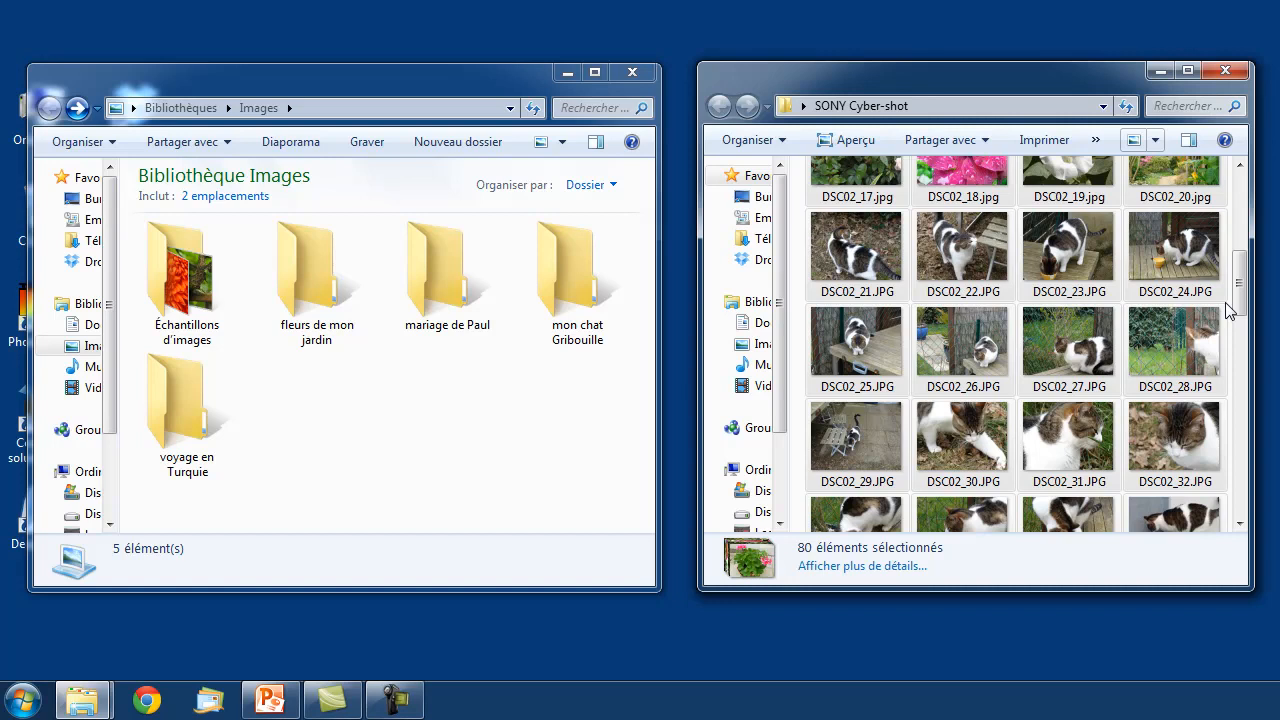
{"action": "left_click", "coordinate": [853, 255]}
{"action": "key", "text": "ctrl"}
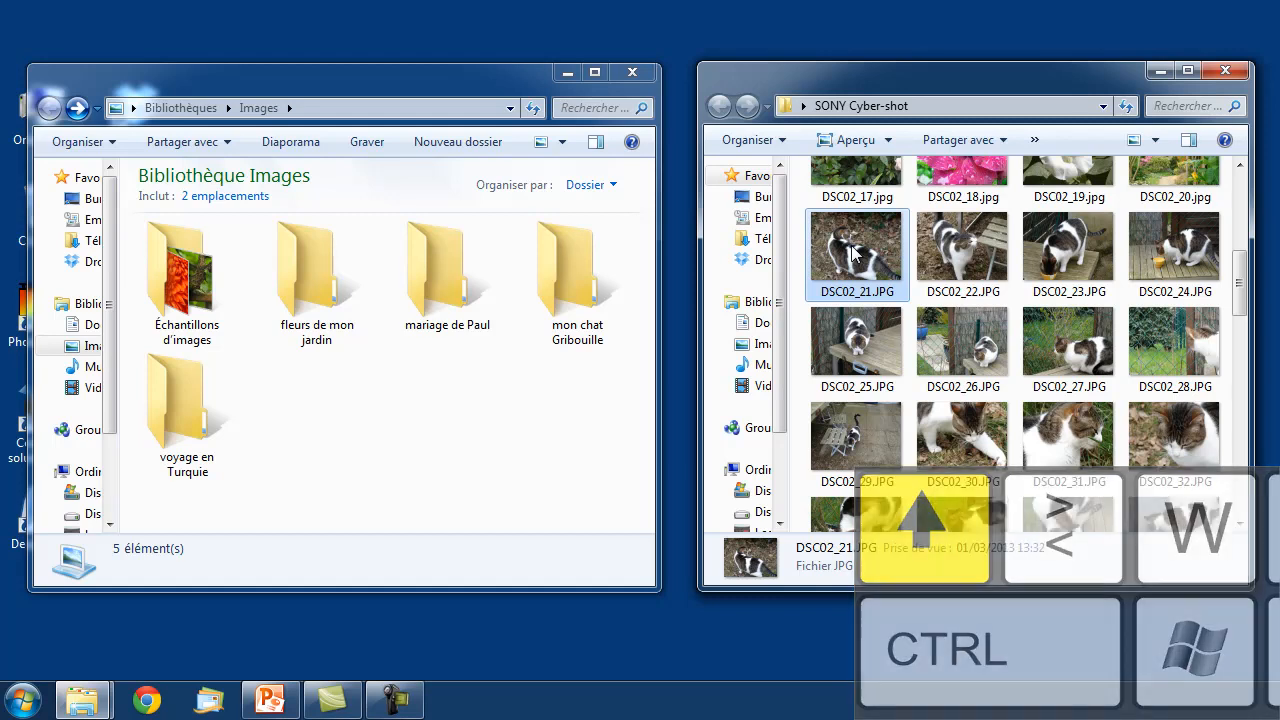
{"action": "scroll", "coordinate": [852, 254], "scroll_direction": "down", "scroll_amount": 5}
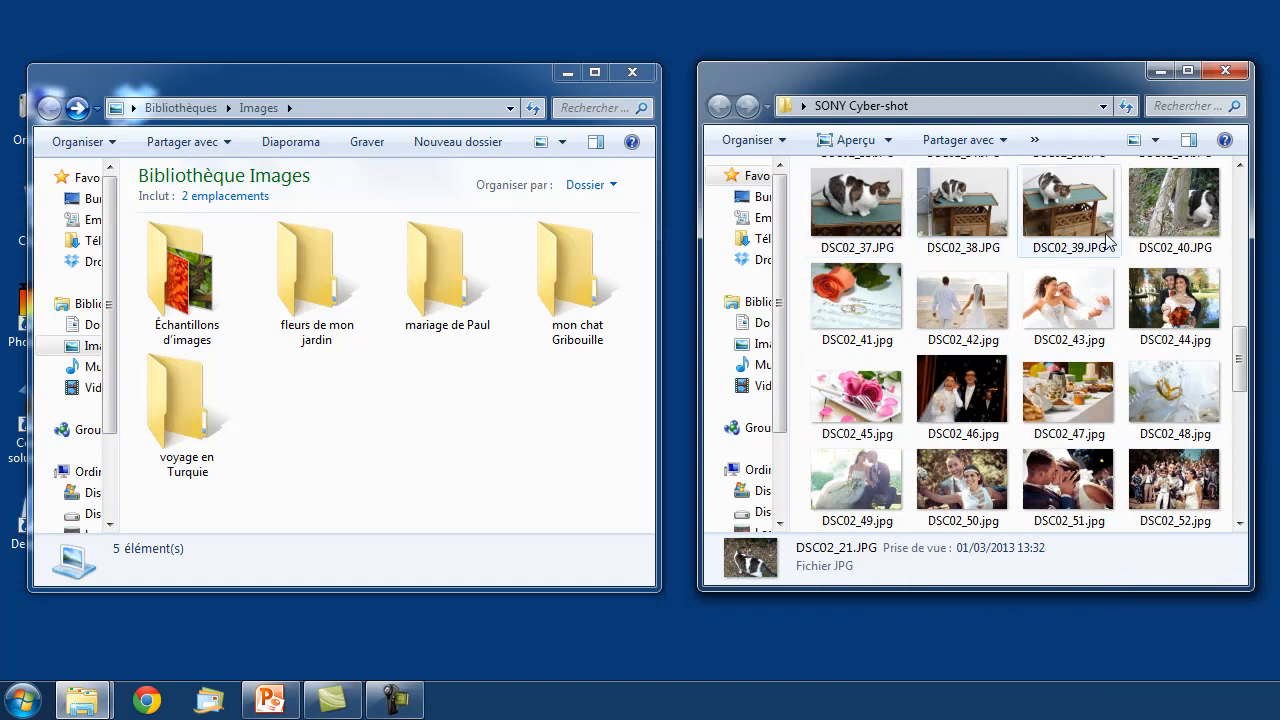
{"action": "left_click", "coordinate": [1155, 228], "text": "shift"}
{"action": "left_click_drag", "start_coordinate": [1240, 352], "coordinate": [1243, 283]}
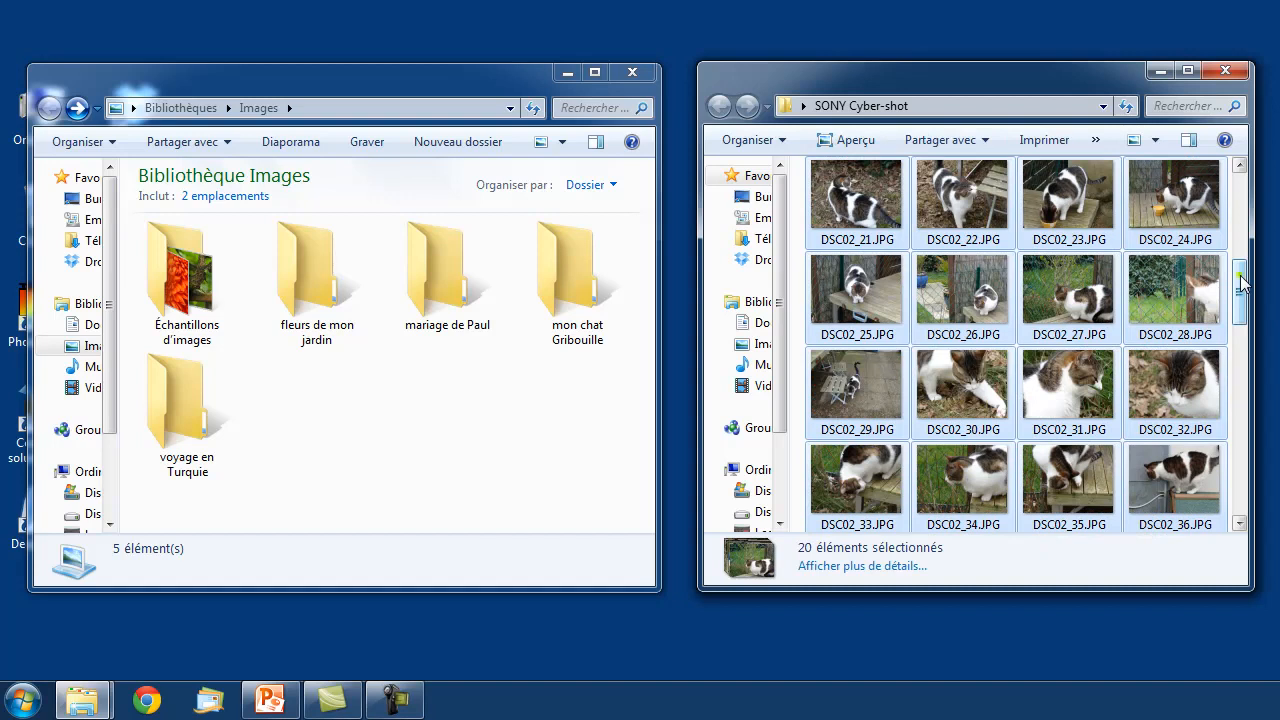
{"action": "left_click_drag", "start_coordinate": [1243, 283], "coordinate": [1275, 259]}
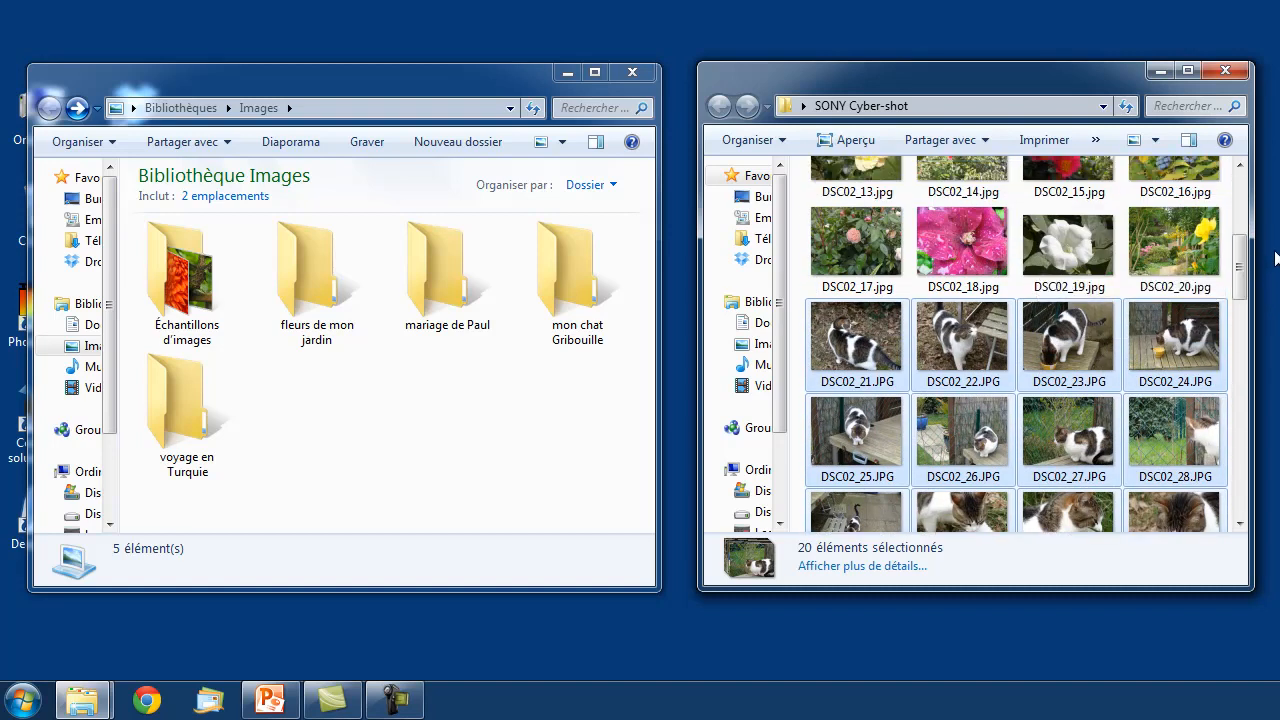
{"action": "left_click", "coordinate": [743, 141]}
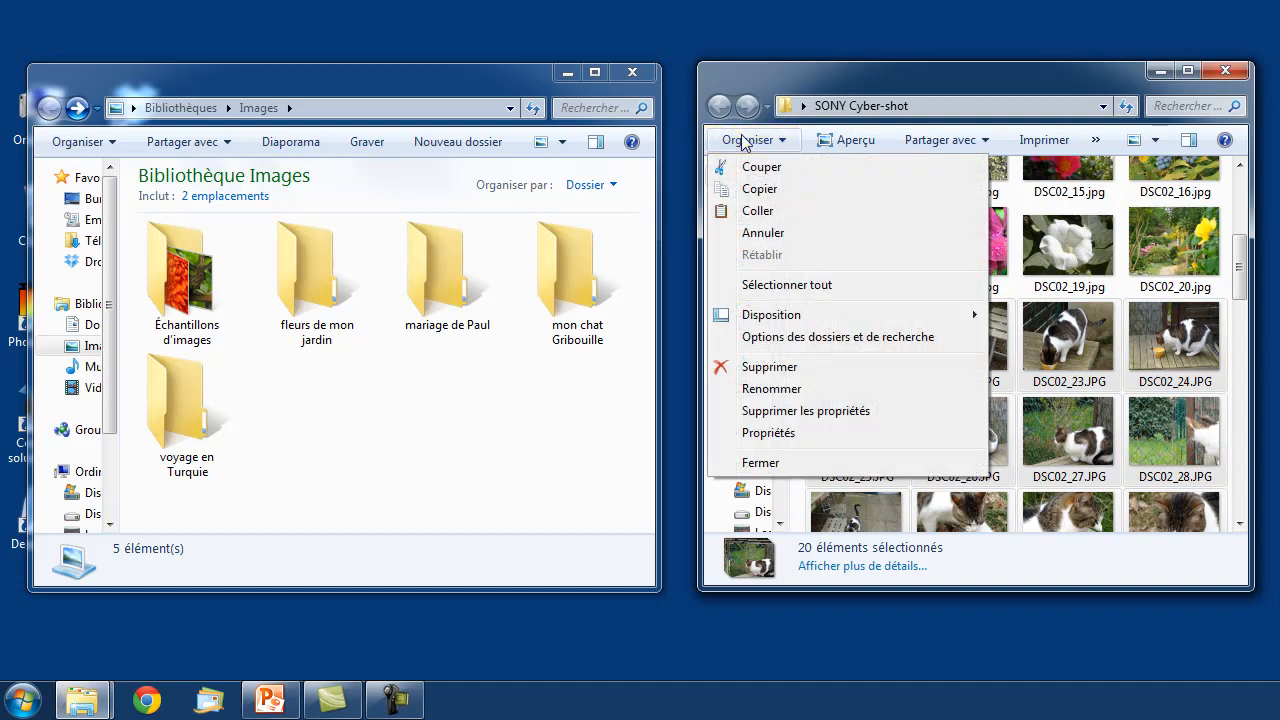
{"action": "left_click", "coordinate": [794, 192]}
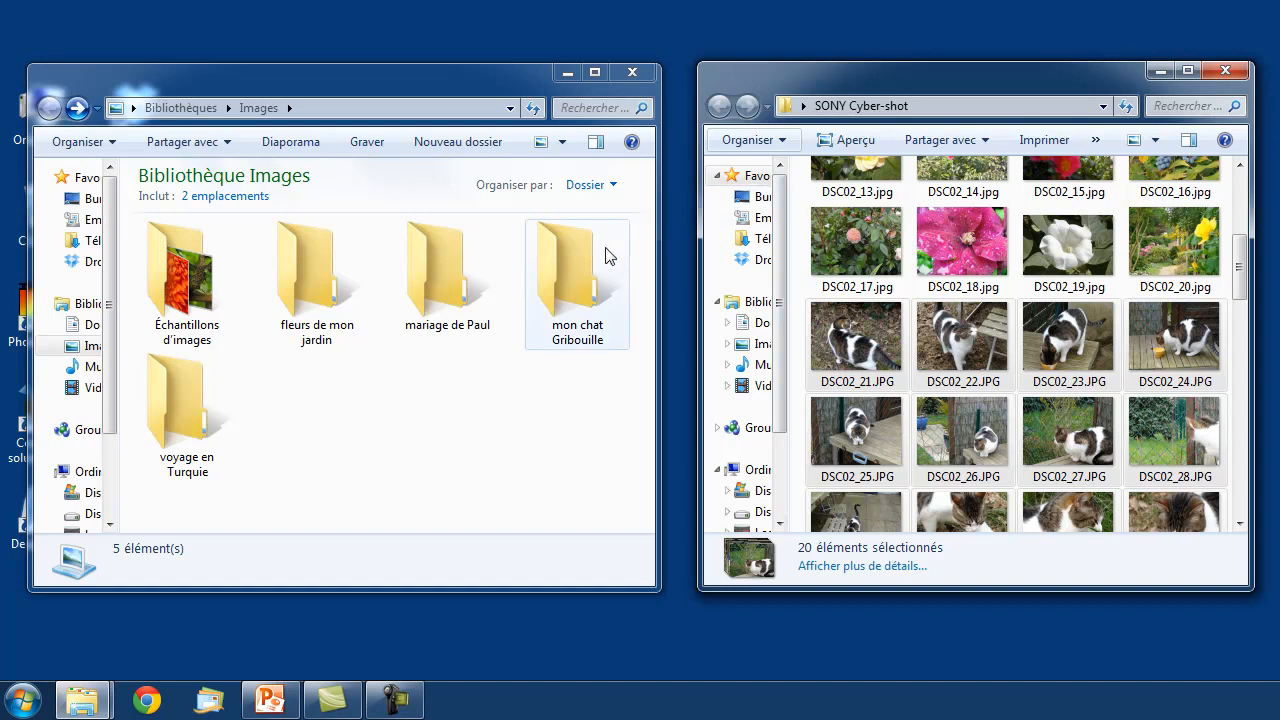
Paste the copied cat photos into the "mon chat Gribouille" folder and return to the Images library.
{"action": "double_click", "coordinate": [576, 295]}
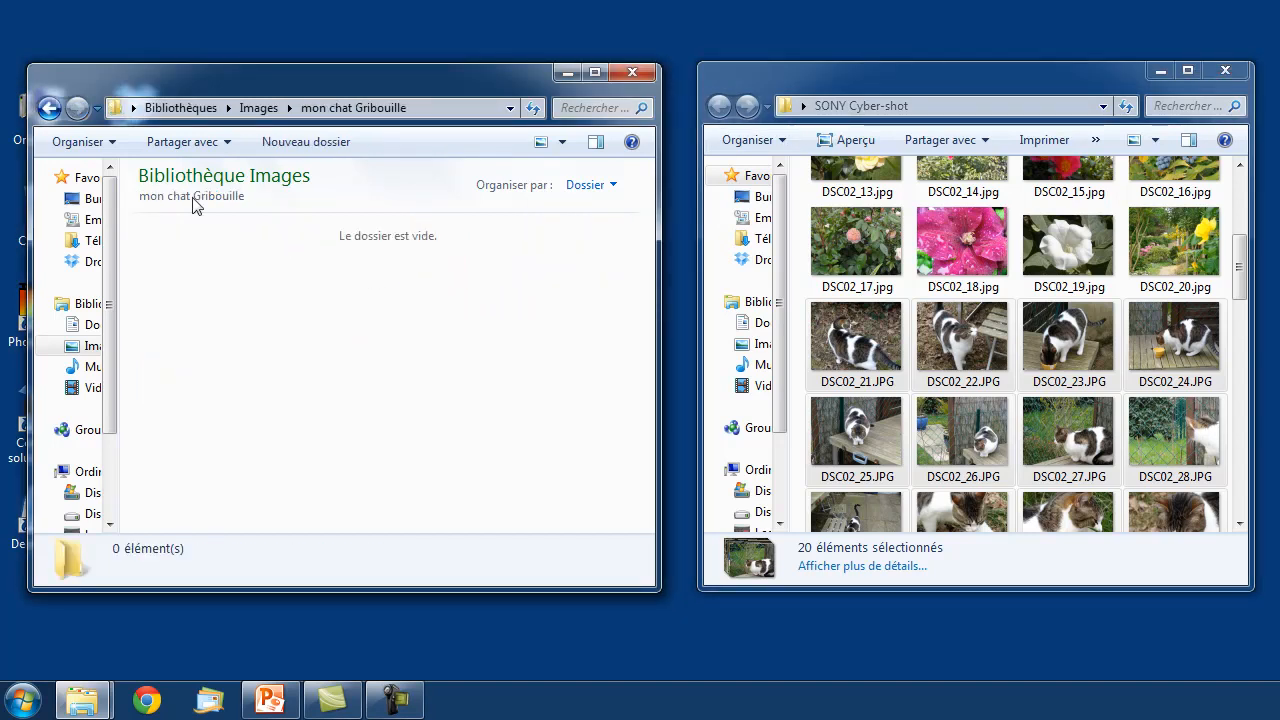
{"action": "left_click", "coordinate": [89, 144]}
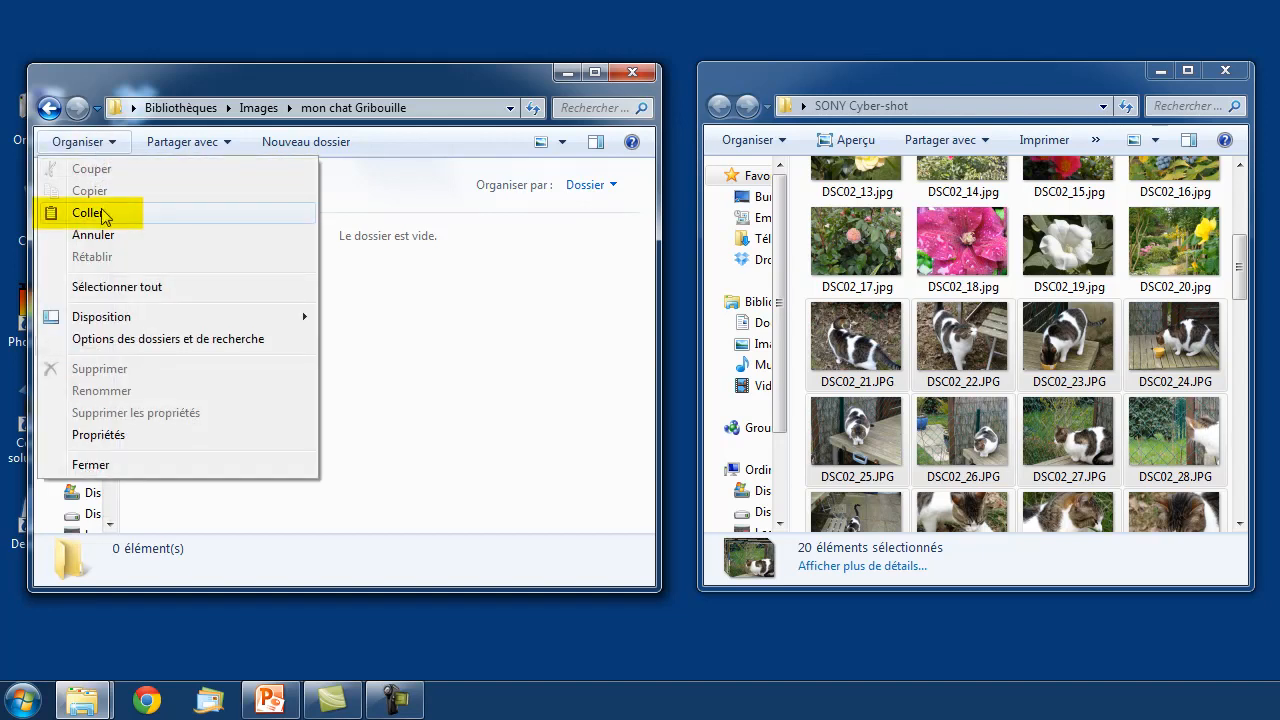
{"action": "left_click", "coordinate": [145, 214]}
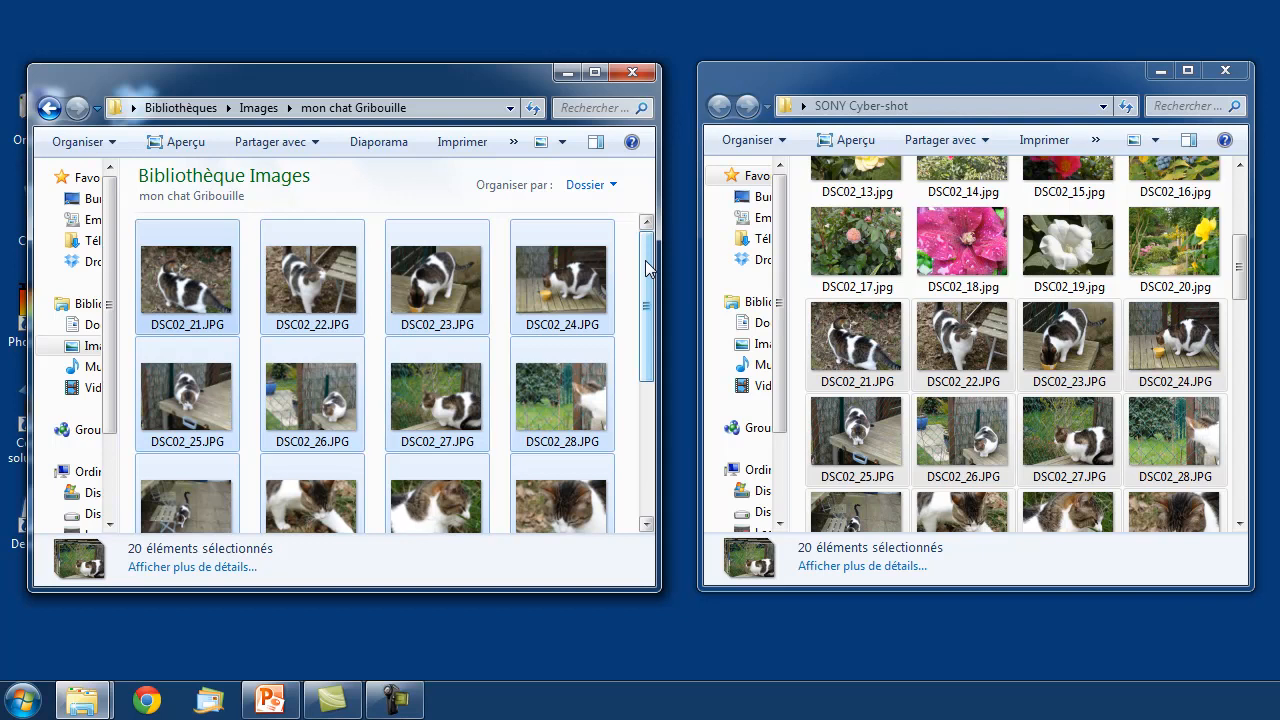
{"action": "mouse_move", "coordinate": [645, 260]}
{"action": "left_mouse_down"}
{"action": "mouse_move", "coordinate": [647, 385]}
{"action": "mouse_move", "coordinate": [652, 249]}
{"action": "left_mouse_up"}
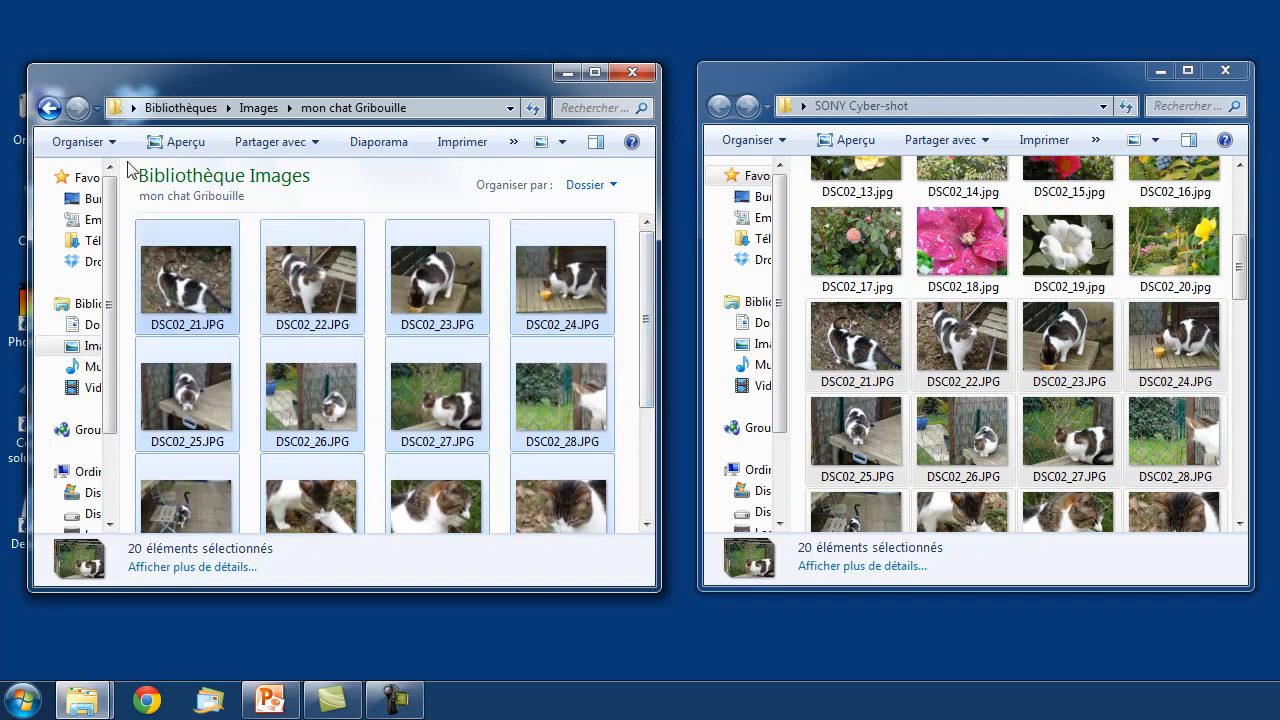
{"action": "left_click", "coordinate": [48, 110]}
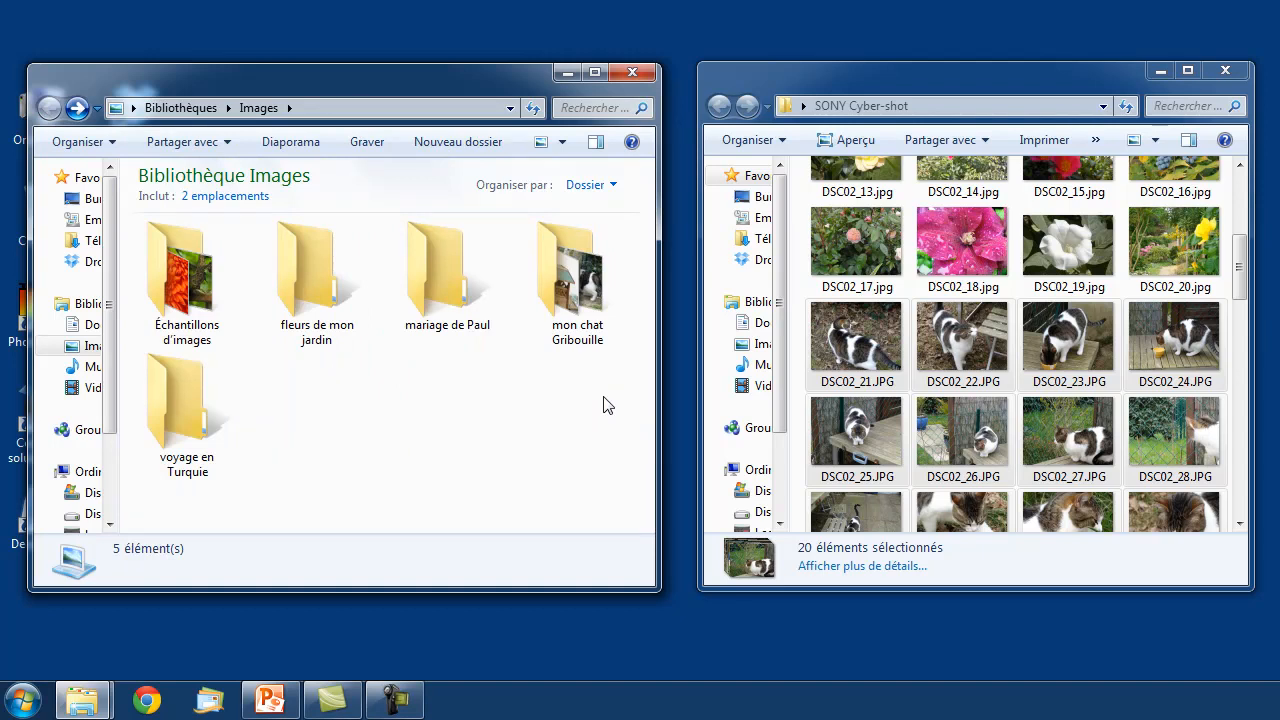
Select the wedding photos DSC02_41.jpg through DSC02_60.jpg in the SONY Cyber-shot folder and copy them.
{"action": "left_click_drag", "start_coordinate": [1239, 277], "coordinate": [1244, 440]}
{"action": "left_click", "coordinate": [885, 333]}
{"action": "left_click", "coordinate": [1180, 283], "text": "shift"}
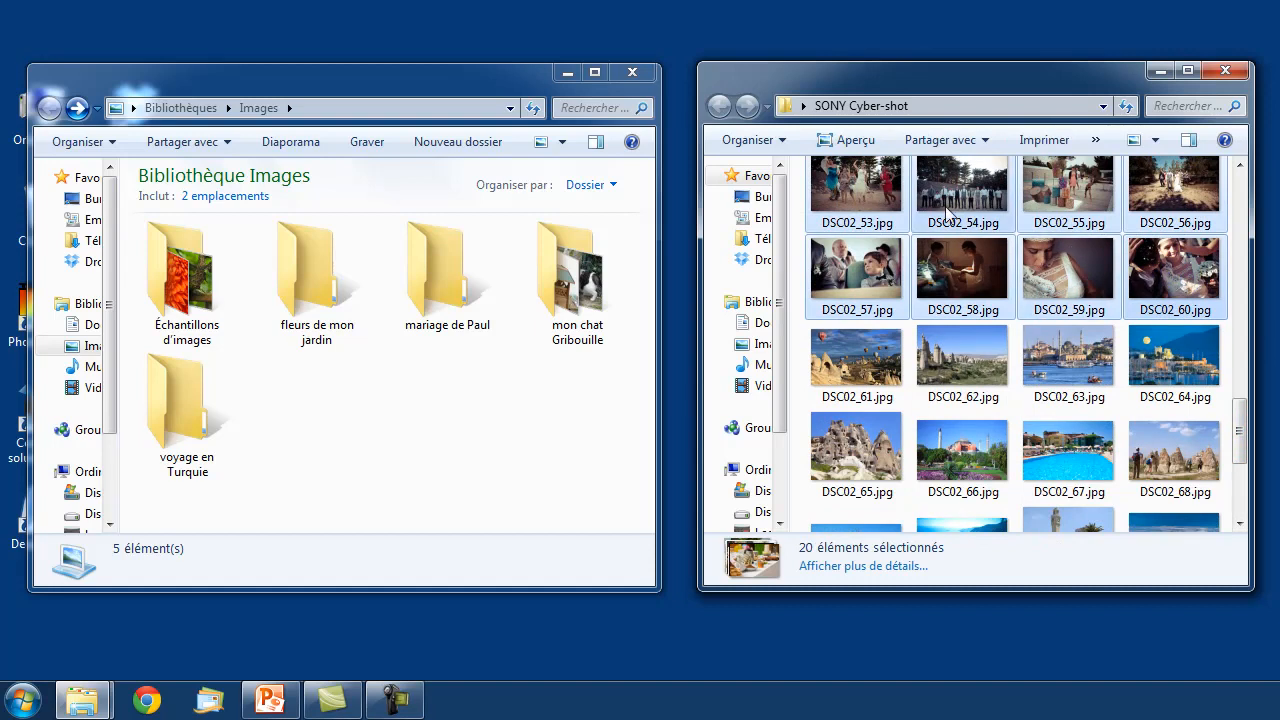
{"action": "left_click", "coordinate": [765, 145]}
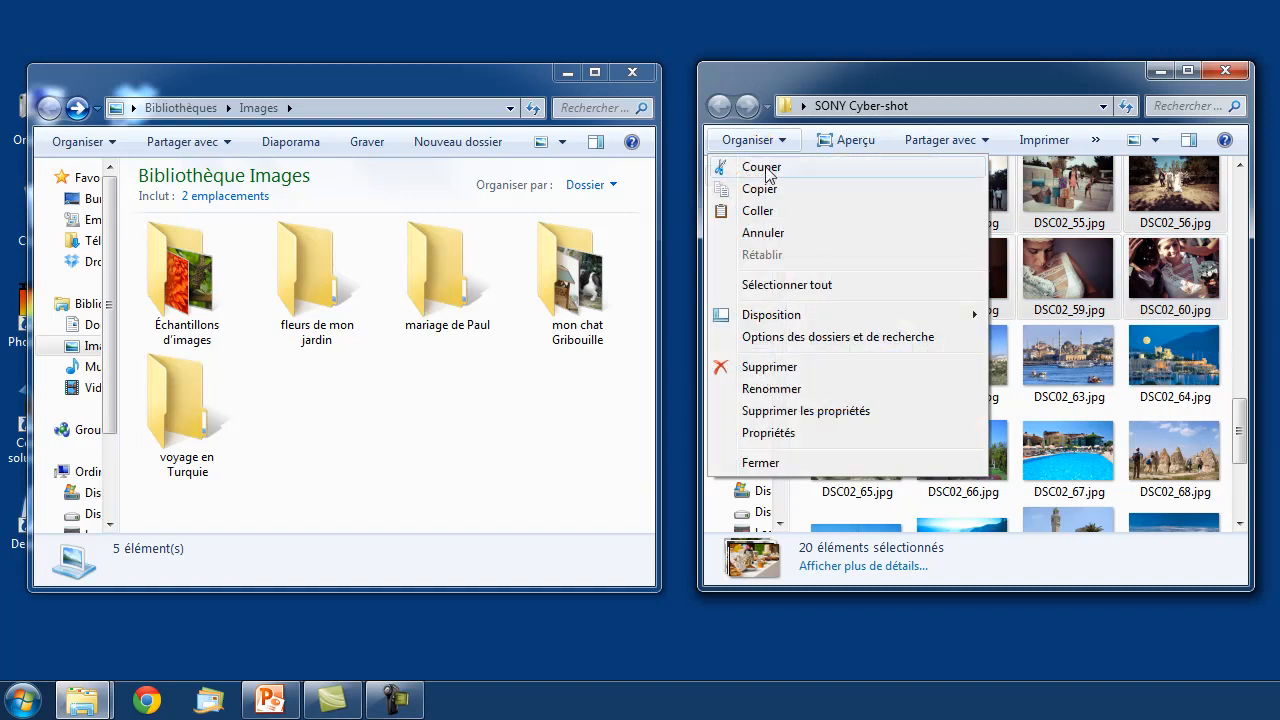
{"action": "left_click", "coordinate": [760, 189]}
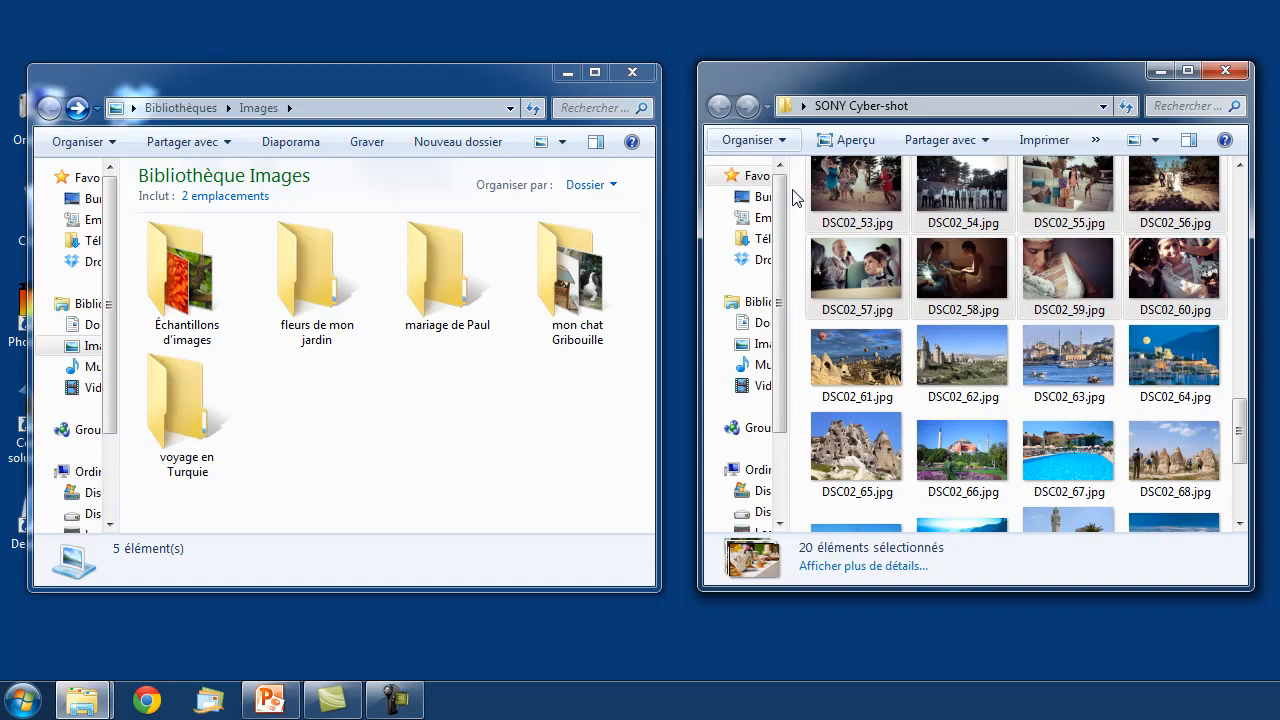
Open the wedding folder in the Images library and paste the copied wedding photos into it.
{"action": "double_click", "coordinate": [444, 285]}
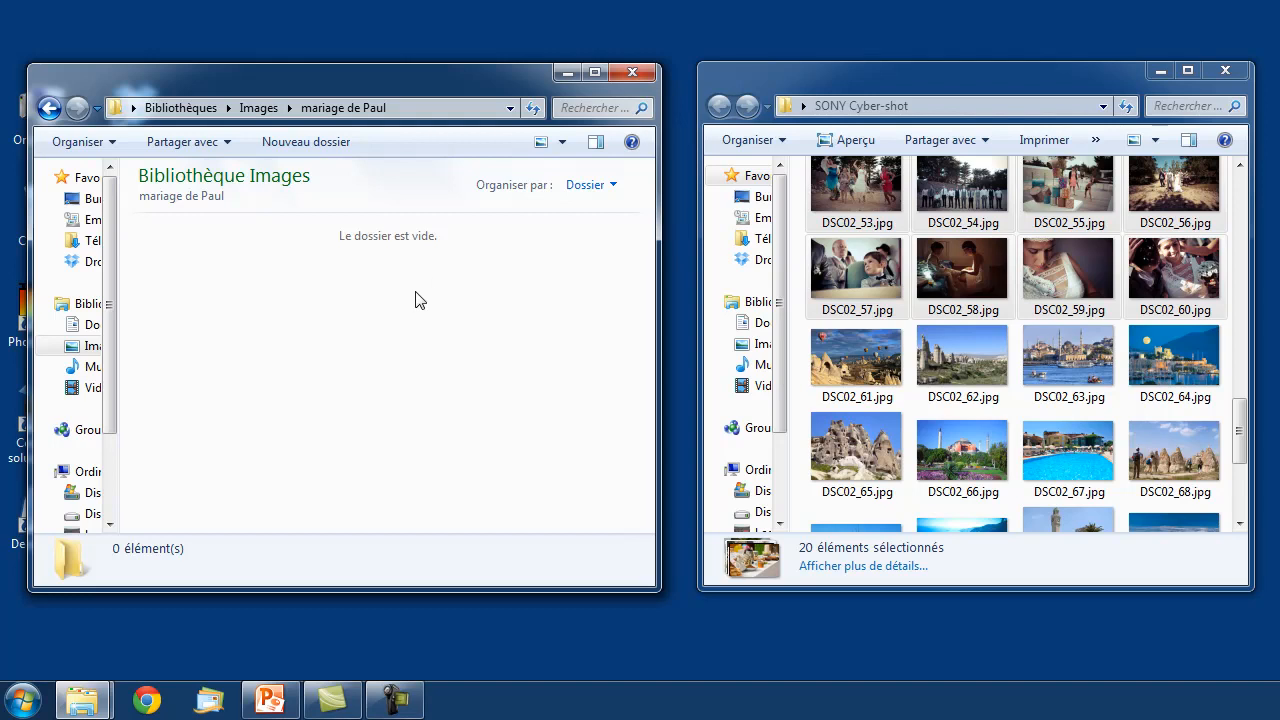
{"action": "left_click", "coordinate": [70, 149]}
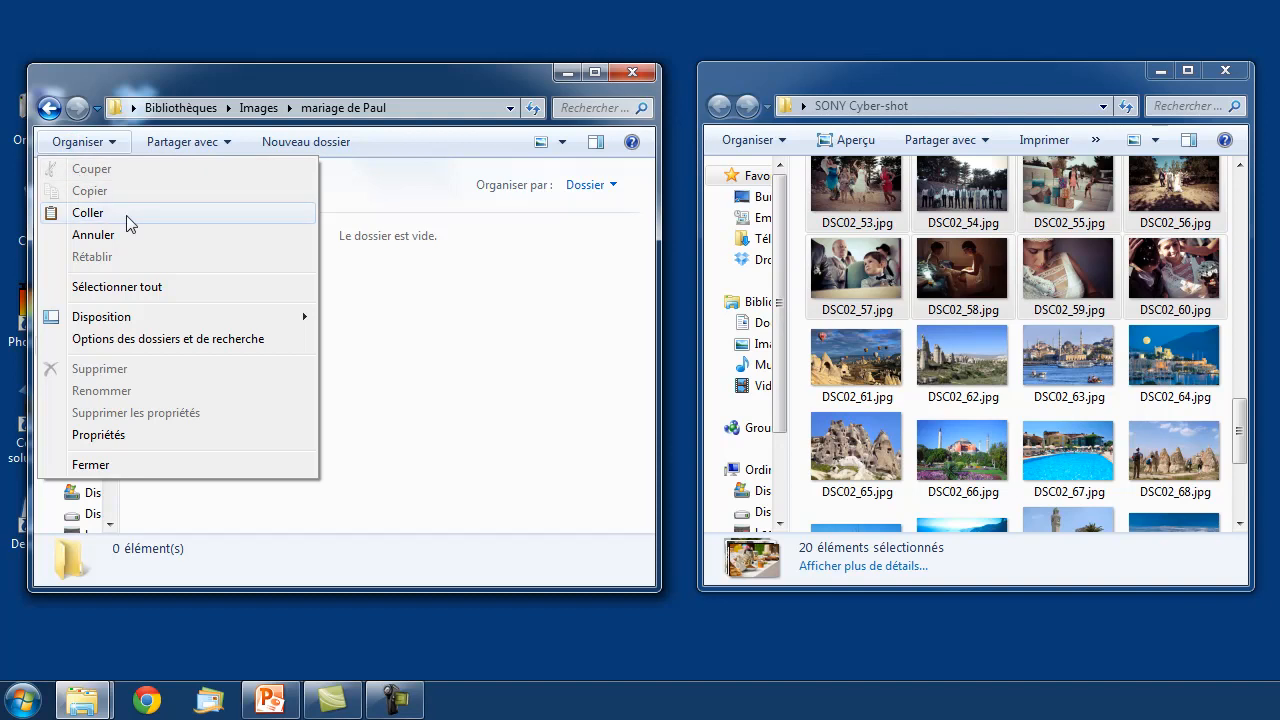
{"action": "left_click", "coordinate": [127, 218]}
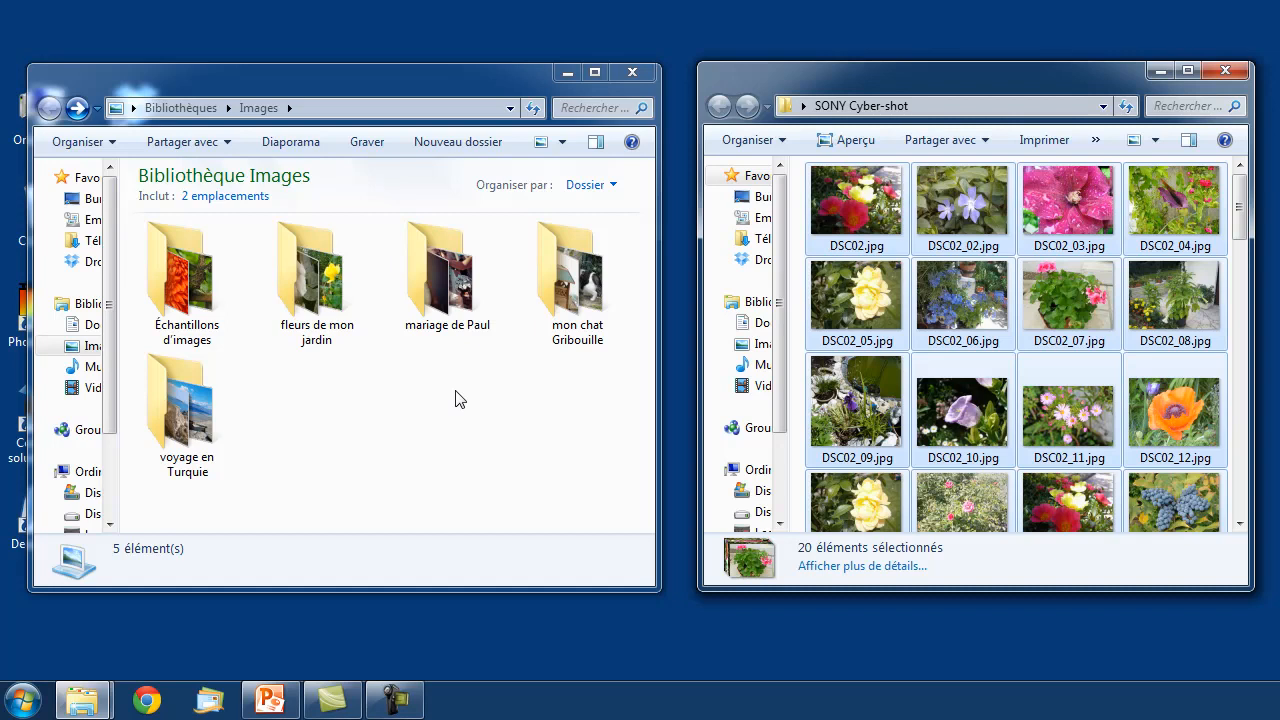
Open the "fleurs de mon jardin" folder and look through the flower photos in it.
{"action": "double_click", "coordinate": [338, 302]}
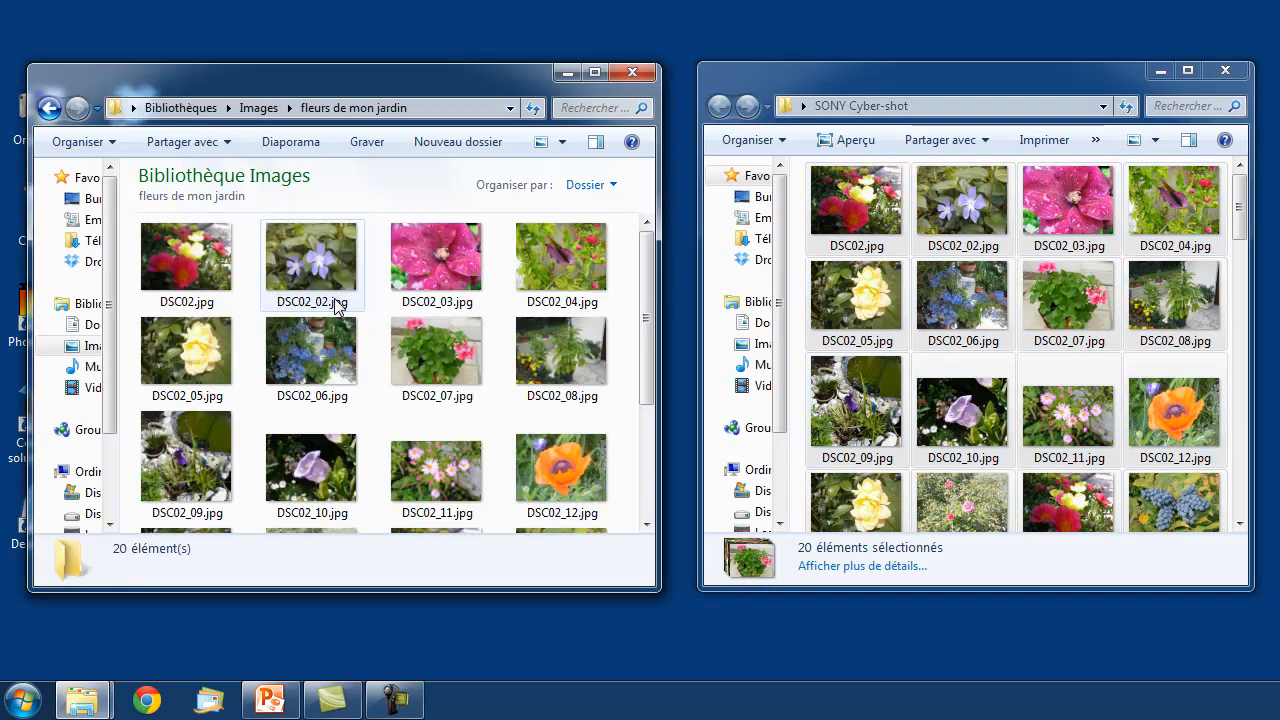
{"action": "mouse_move", "coordinate": [648, 292]}
{"action": "left_mouse_down"}
{"action": "mouse_move", "coordinate": [661, 423]}
{"action": "mouse_move", "coordinate": [669, 281]}
{"action": "left_mouse_up"}
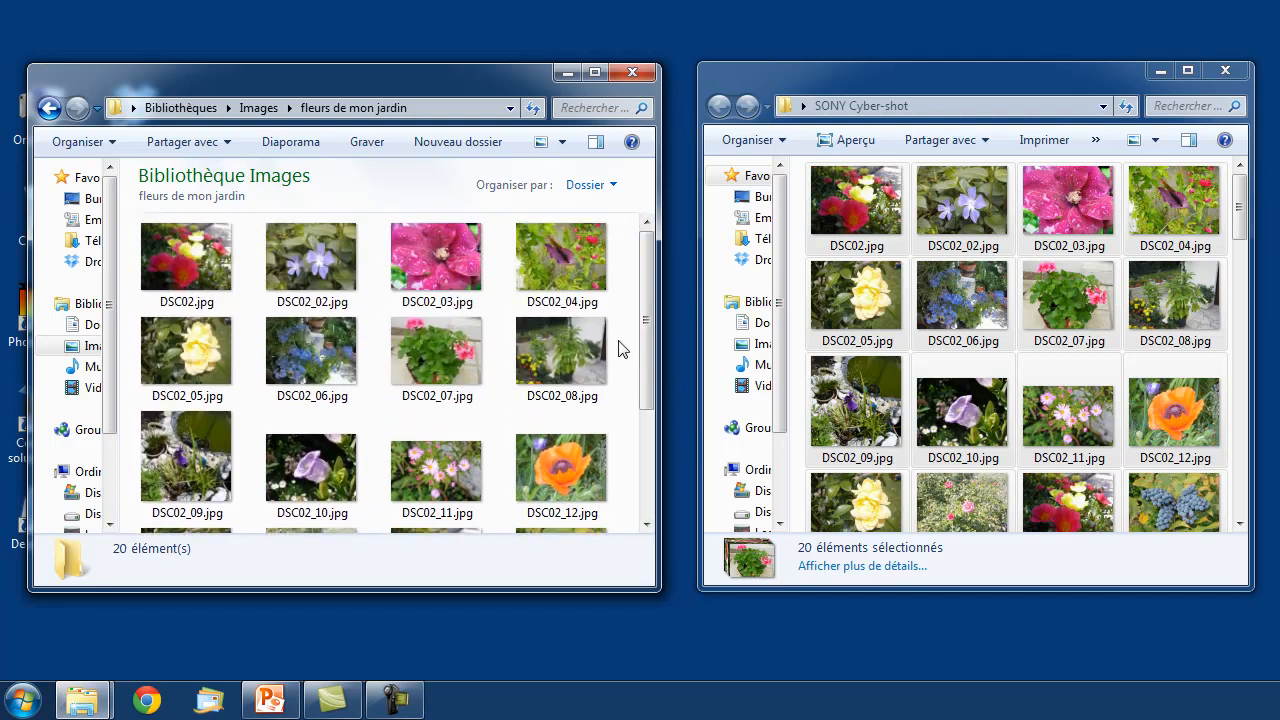